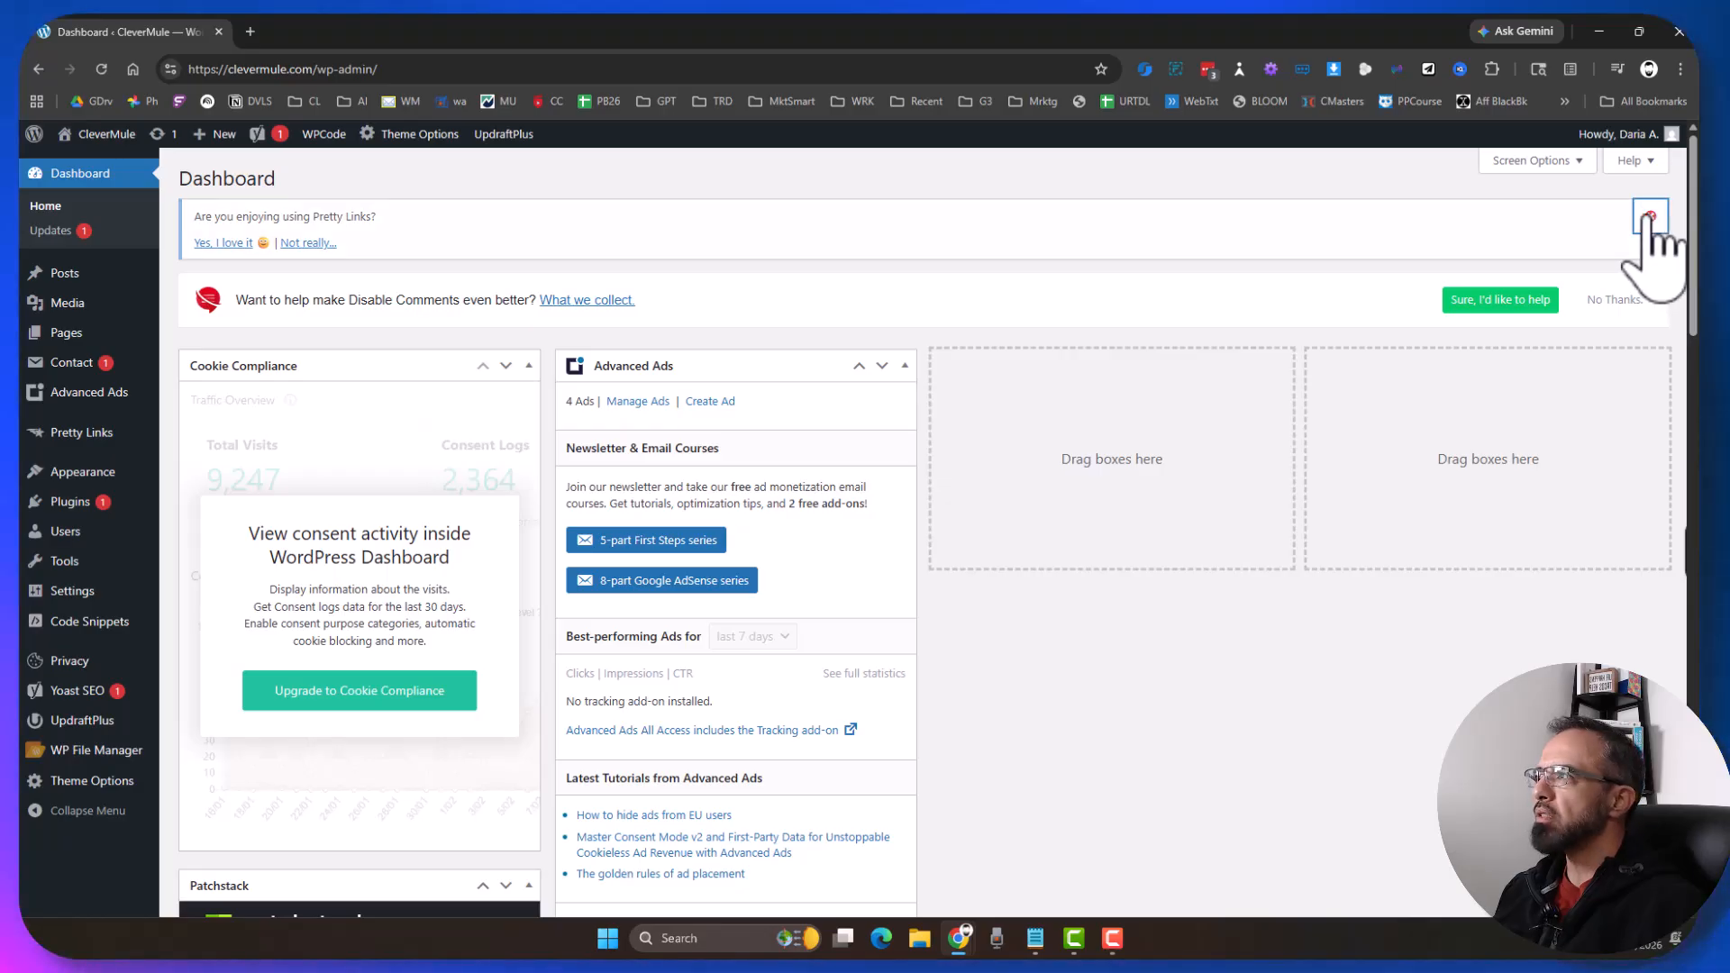
Step: Dismiss the Pretty Links notice and search the installable plugins for "maintenance"
{"action": "left_click", "coordinate": [1650, 217]}
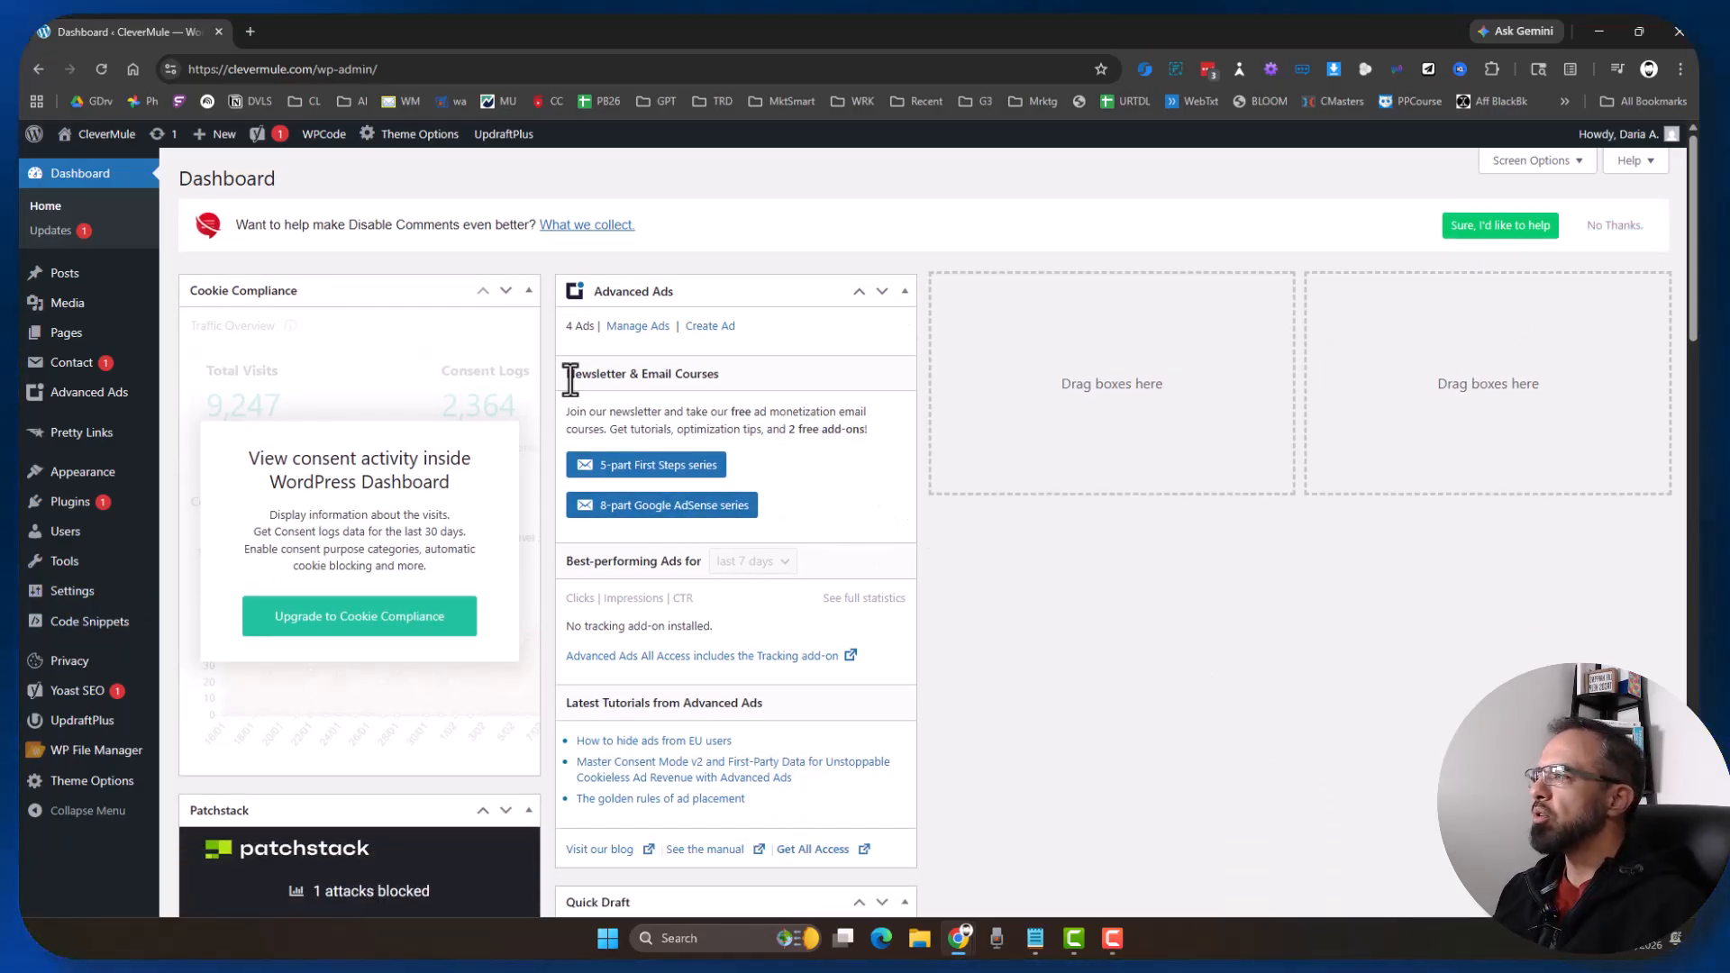
{"action": "mouse_move", "coordinate": [91, 480]}
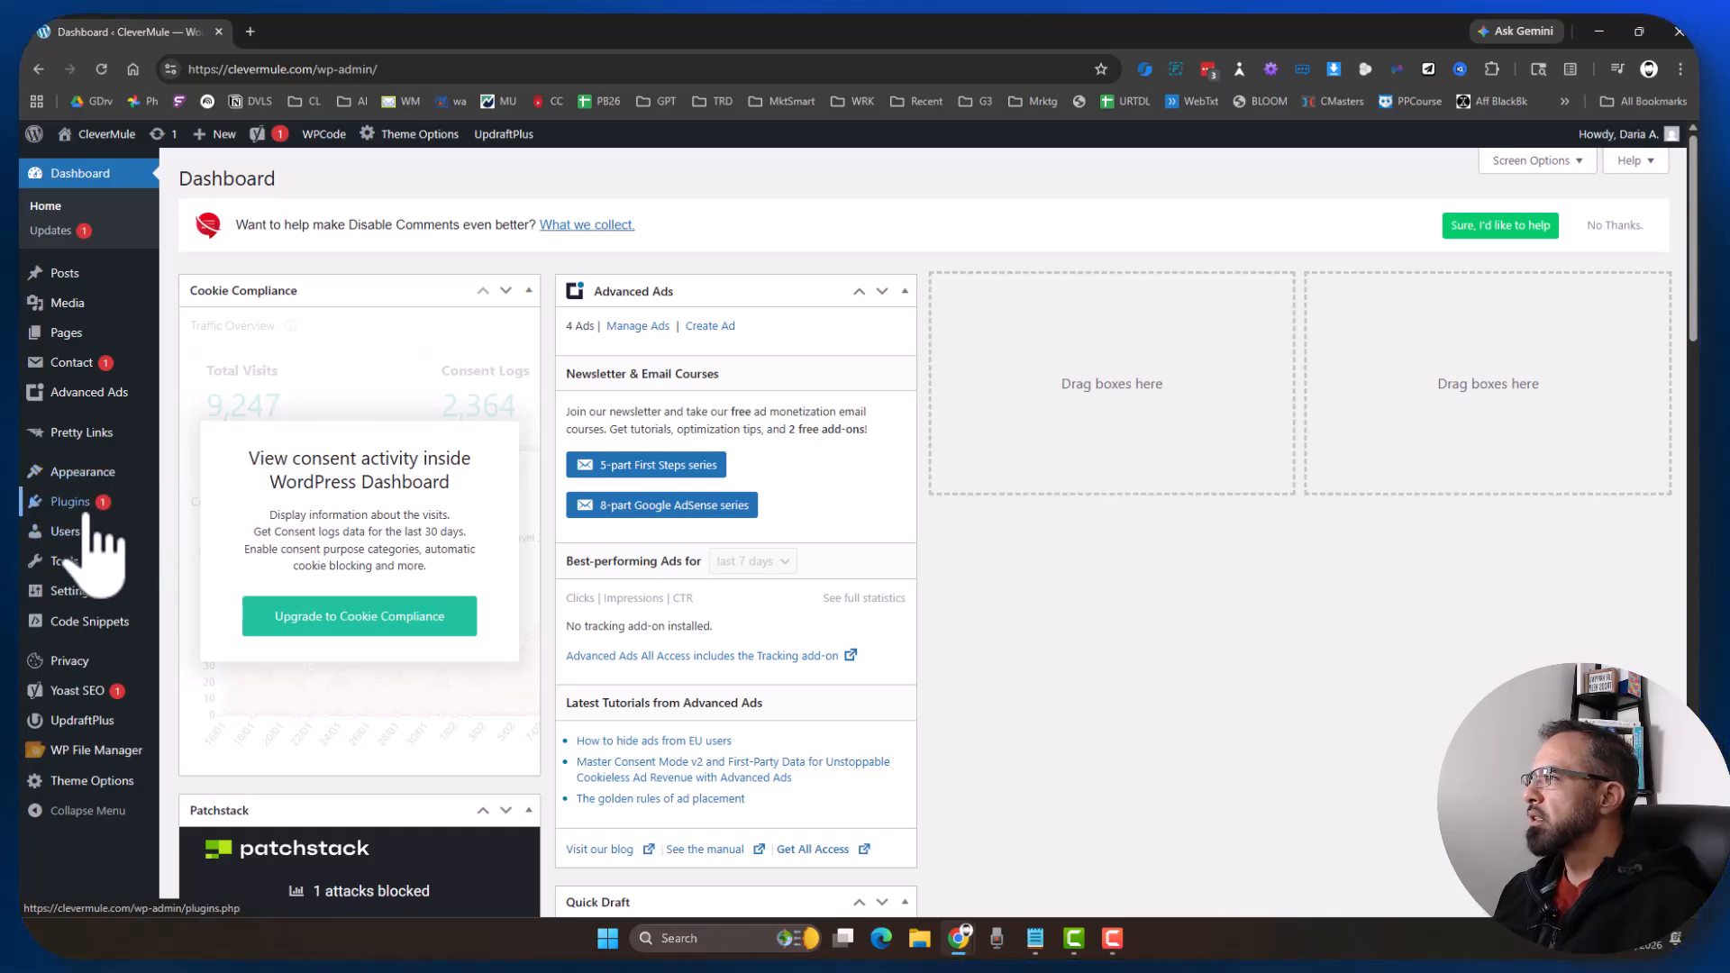
{"action": "mouse_move", "coordinate": [108, 509]}
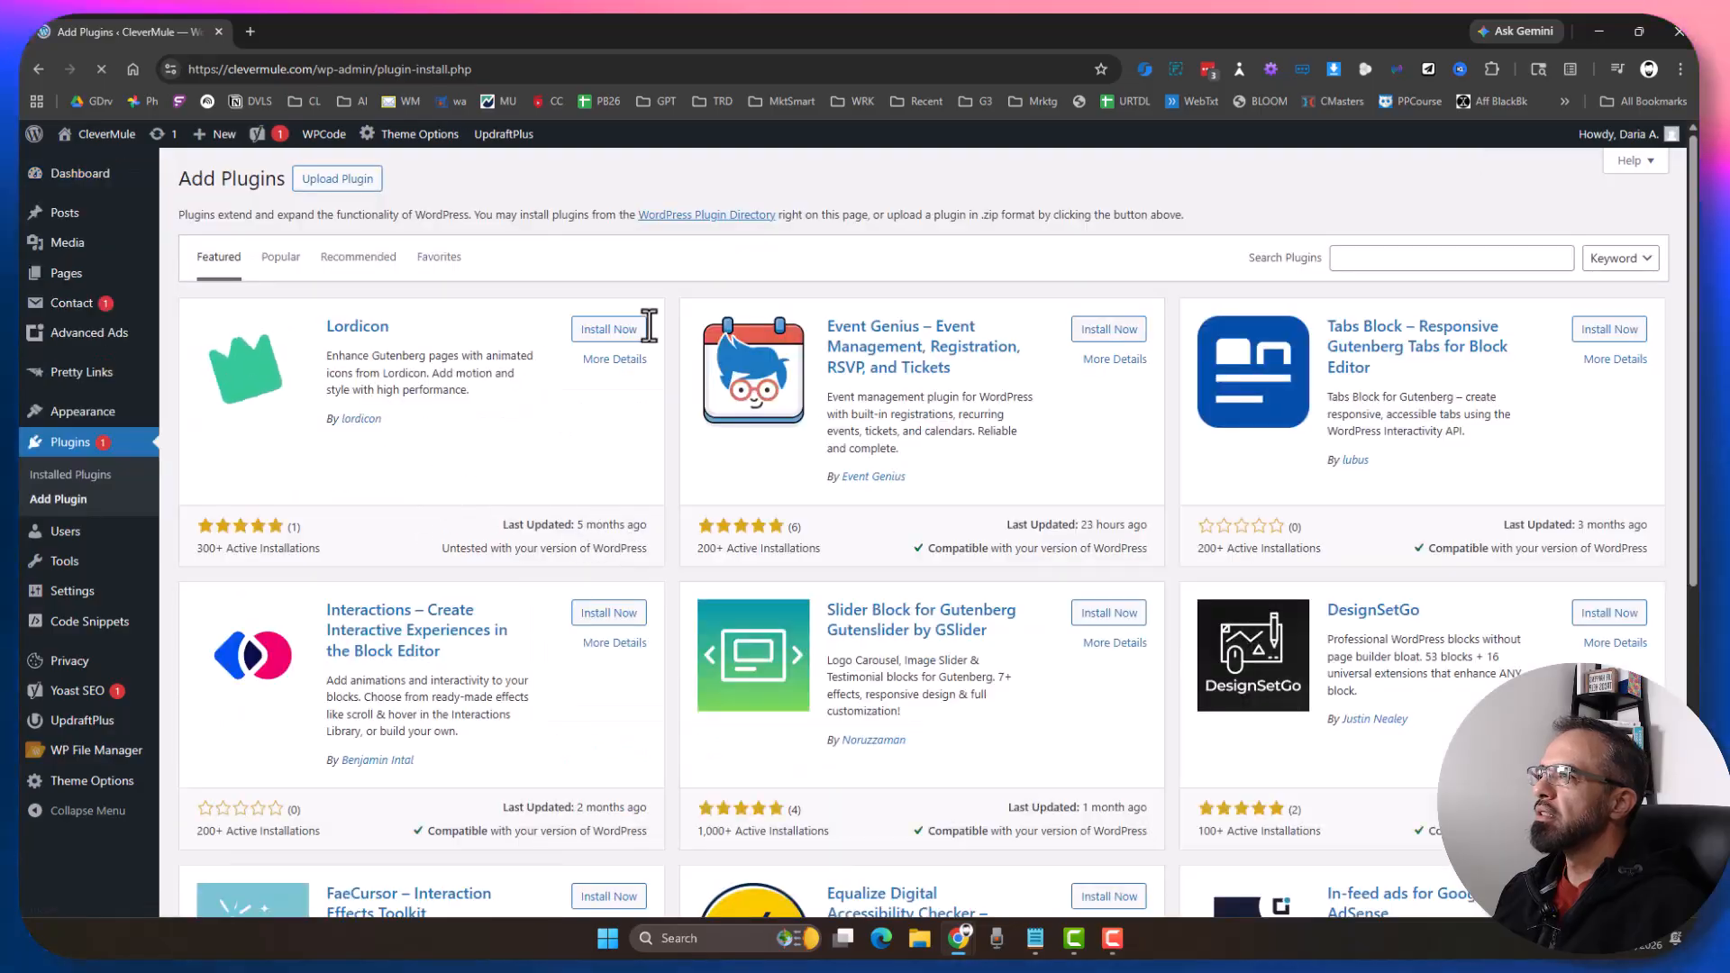
{"action": "left_click", "coordinate": [1403, 256]}
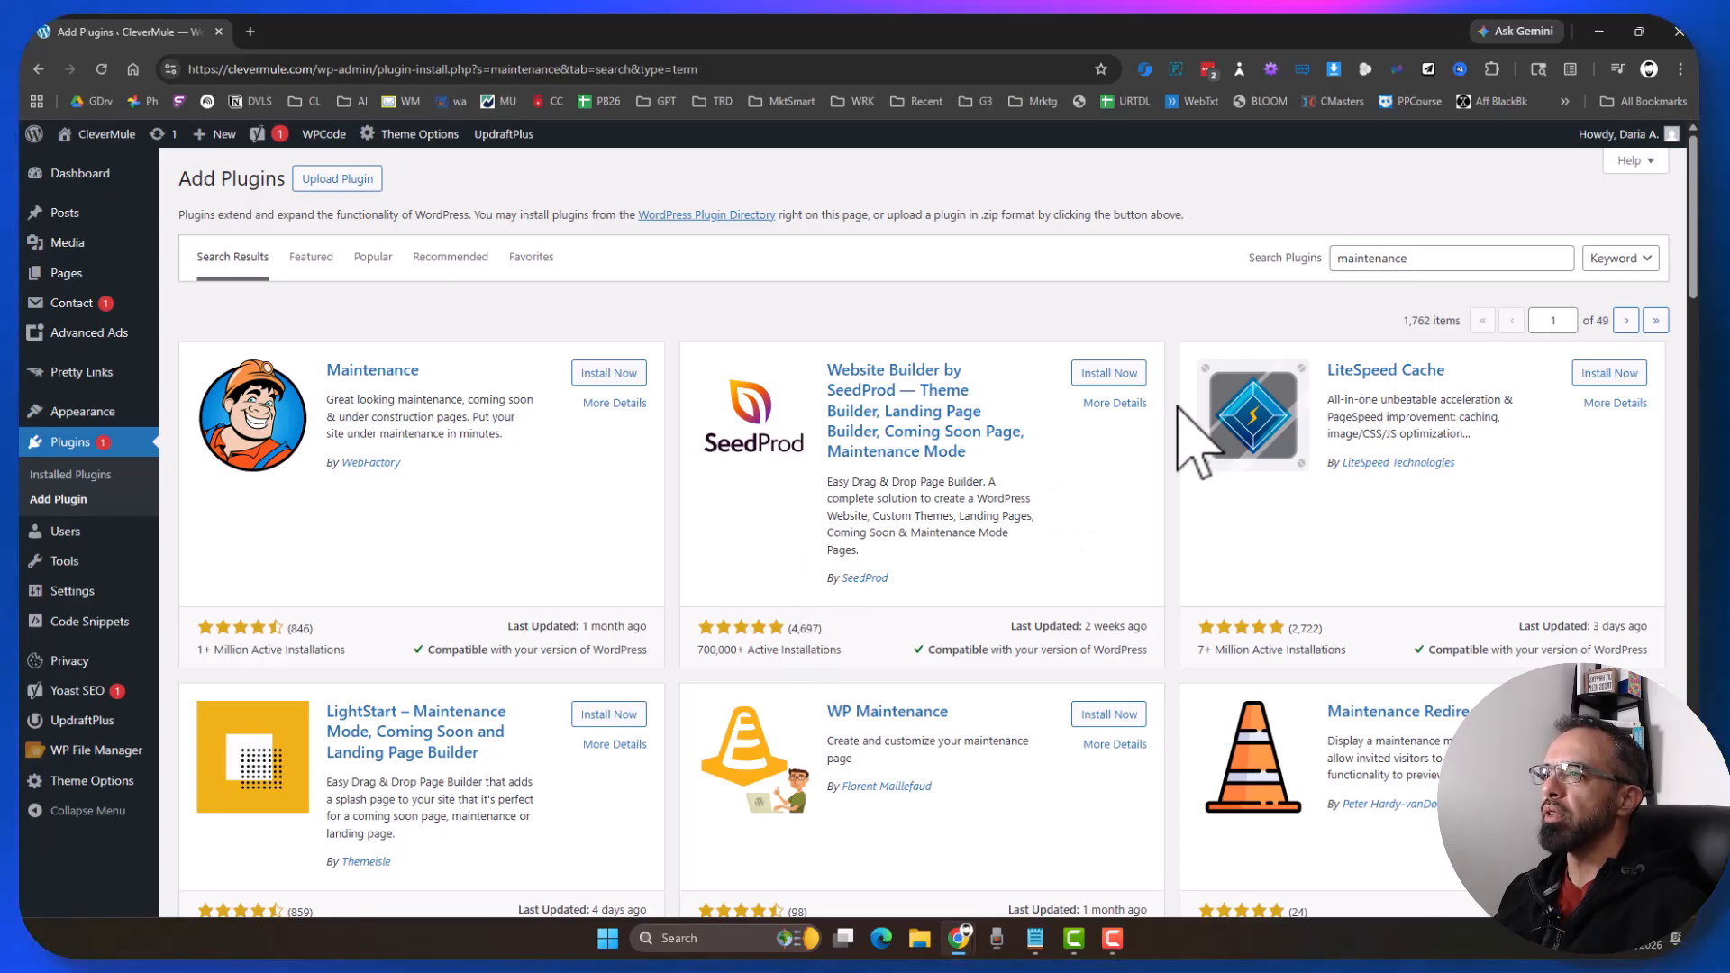
Step: Install and activate the Website Builder by SeedProd plugin and start its setup wizard
{"action": "left_click", "coordinate": [1118, 373]}
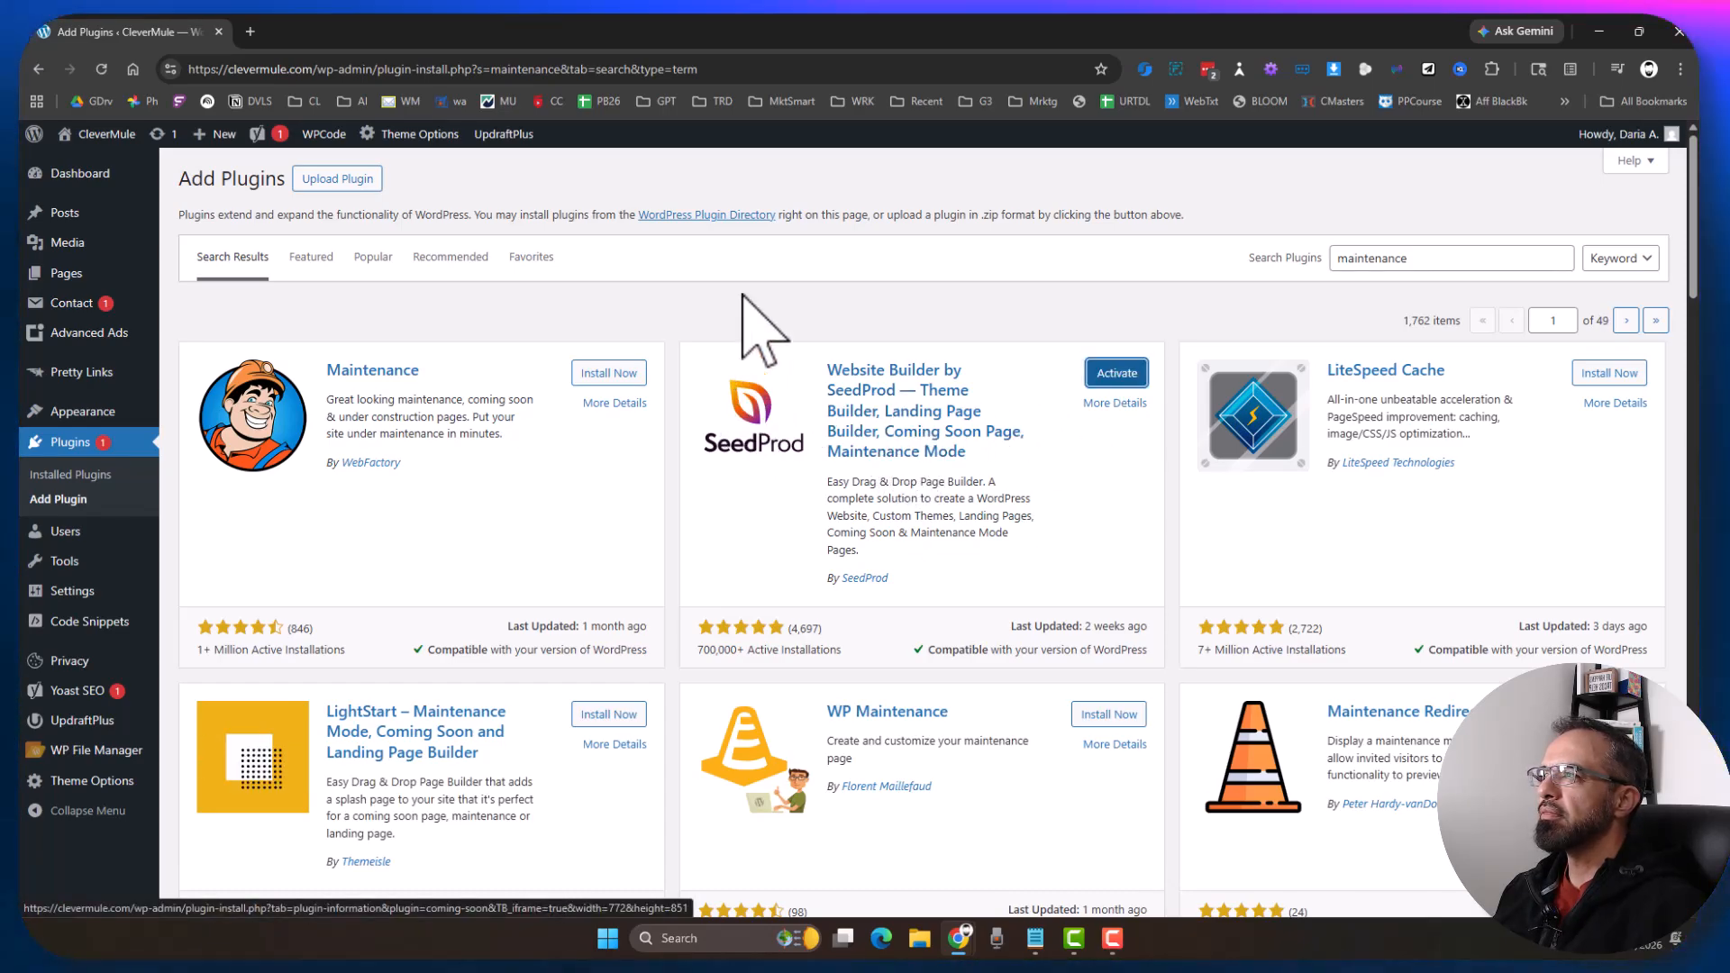
{"action": "left_click", "coordinate": [1132, 373]}
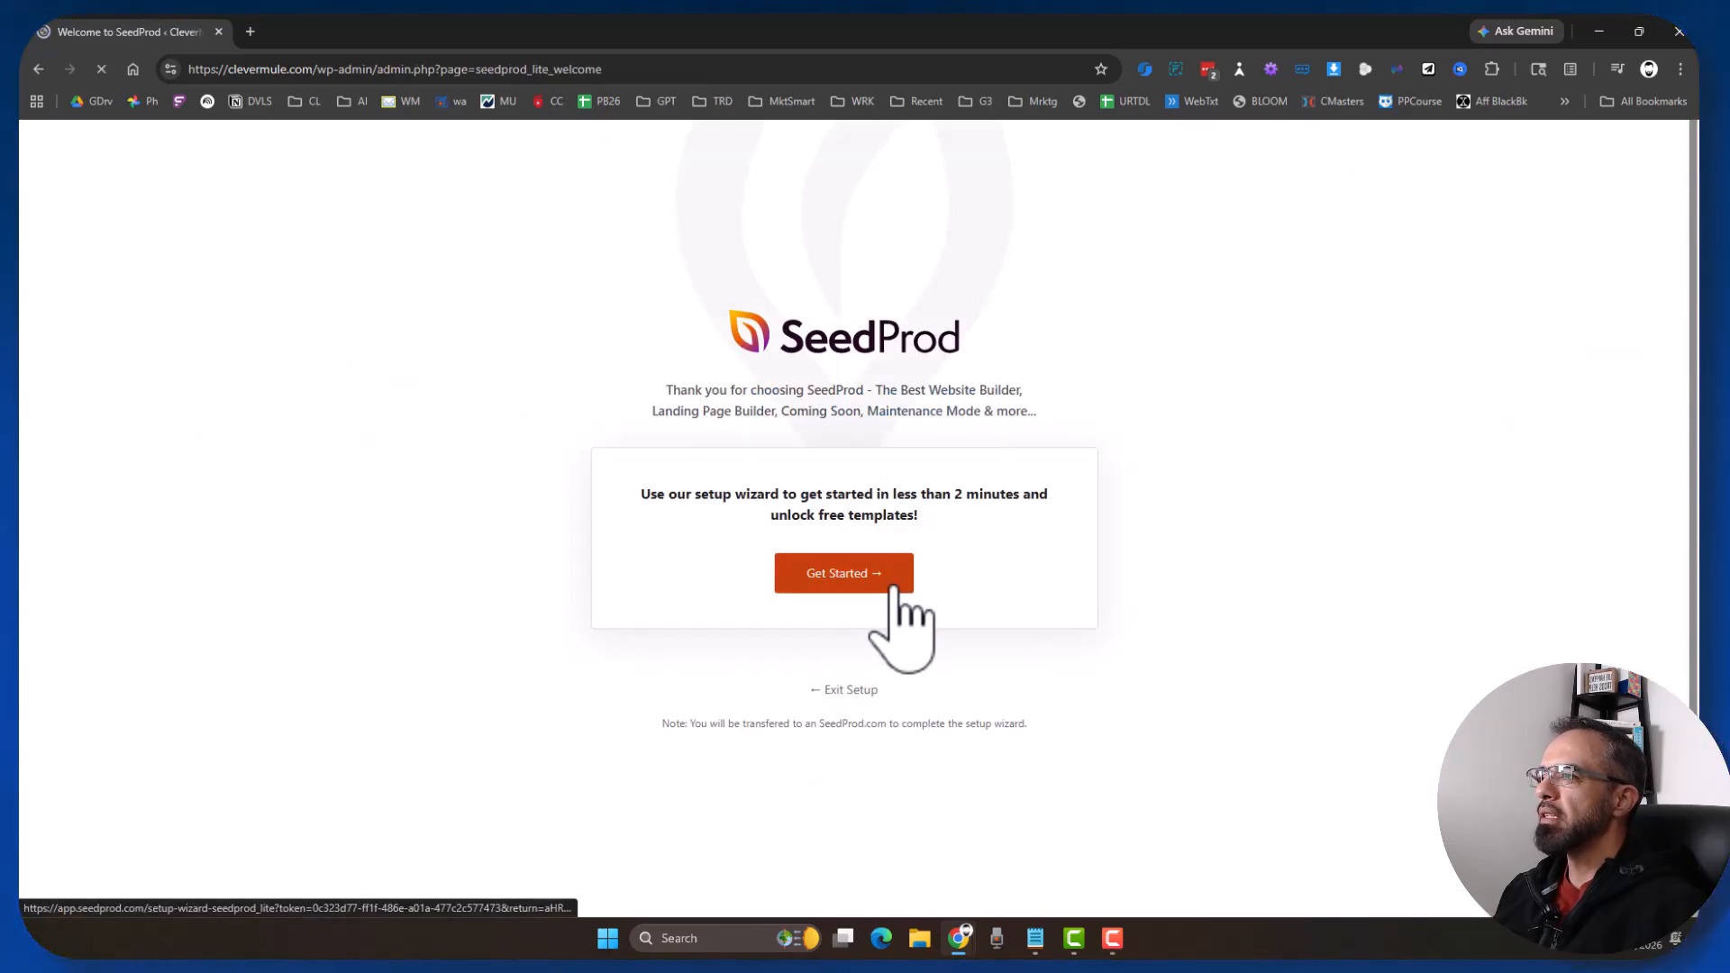
{"action": "left_click", "coordinate": [895, 587]}
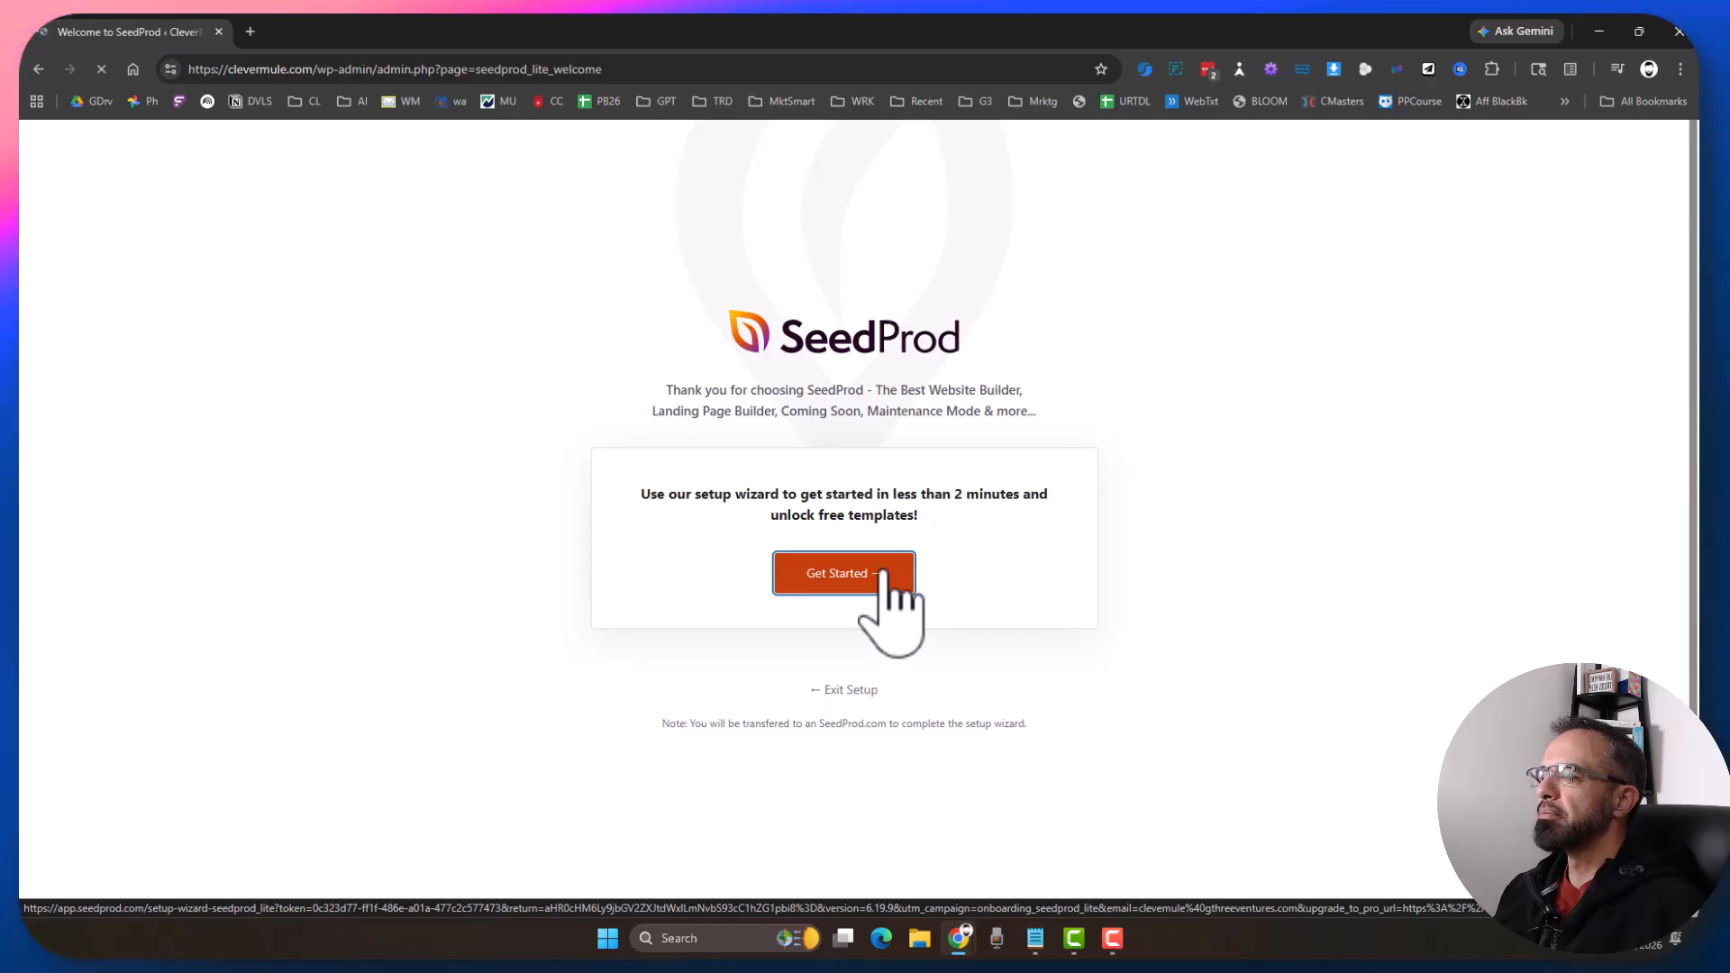
Step: Choose "Setup a Maintenance Mode Page" as the first thing to set up and save the wizard's first step
{"action": "left_click", "coordinate": [604, 273]}
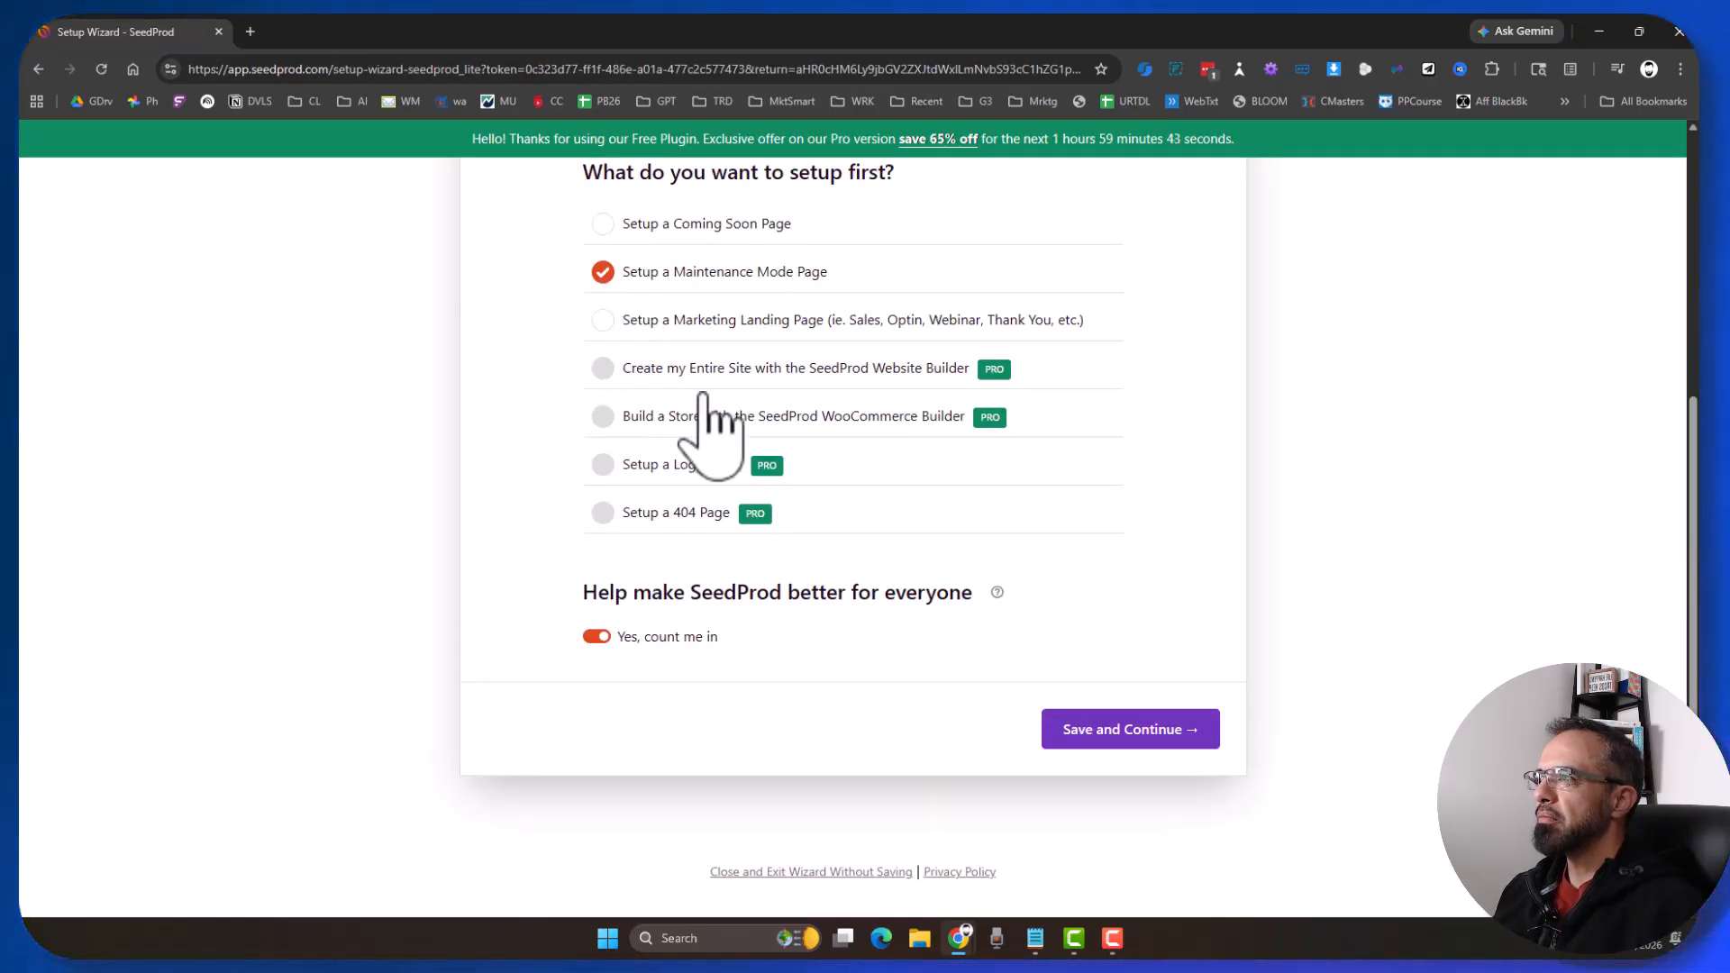
{"action": "scroll", "coordinate": [811, 450], "scroll_direction": "up", "scroll_amount": 3}
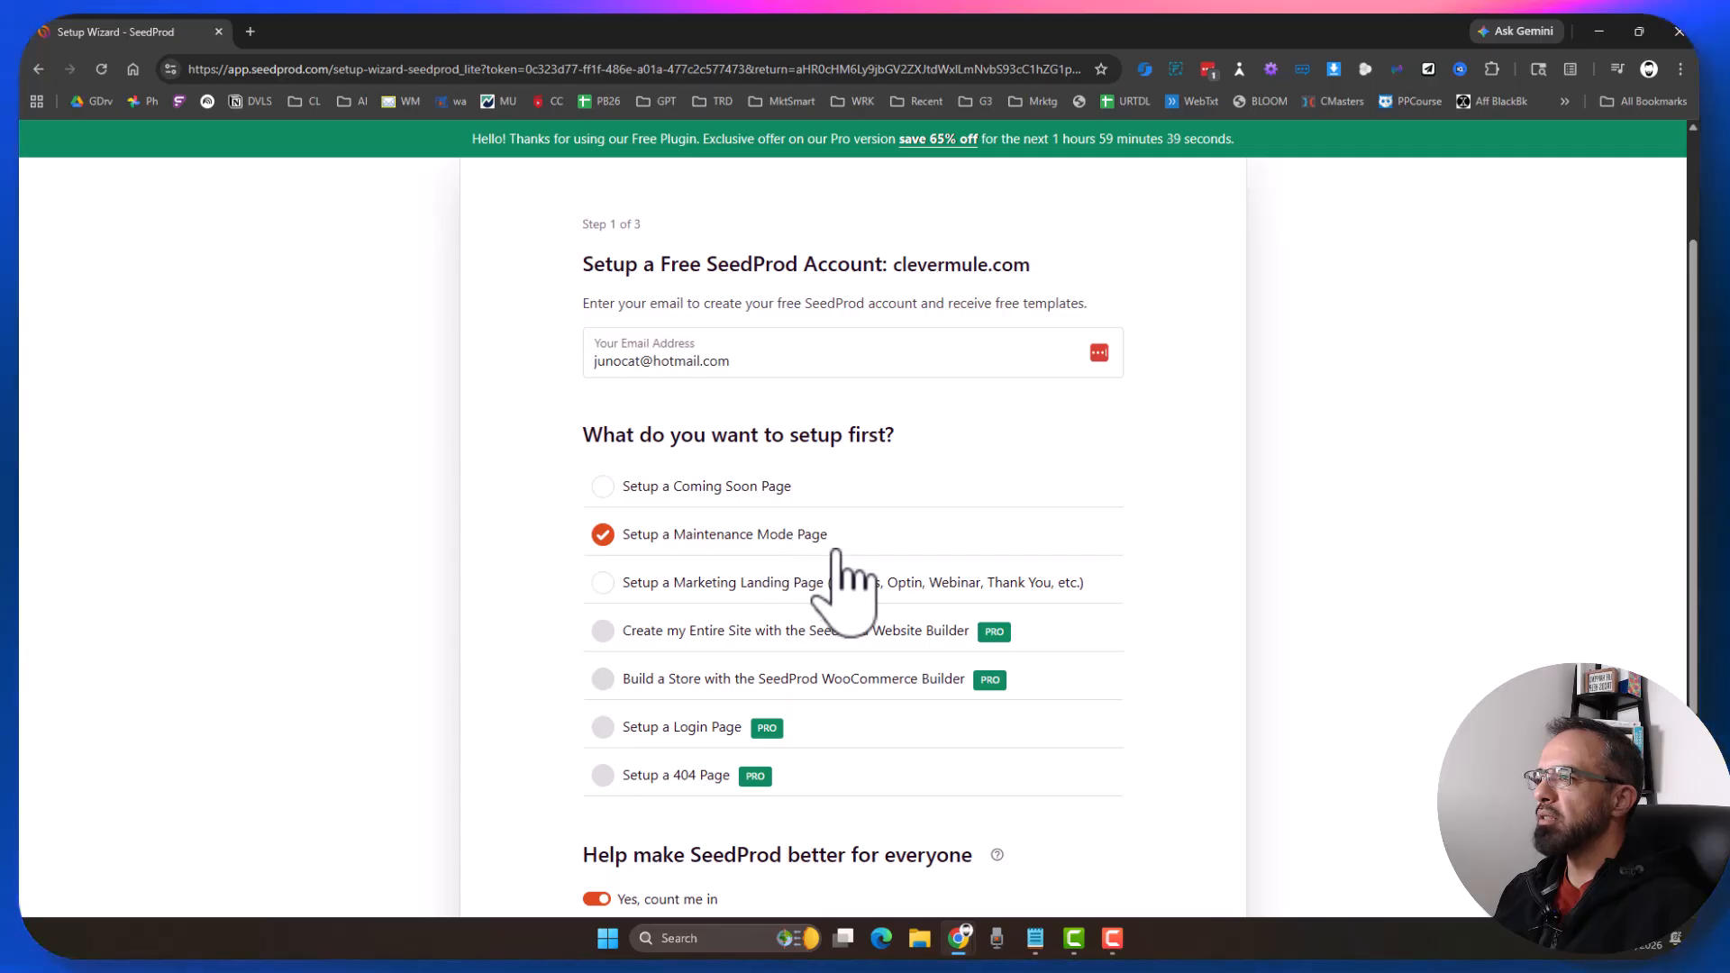
{"action": "scroll", "coordinate": [1198, 631], "scroll_direction": "down", "scroll_amount": 3}
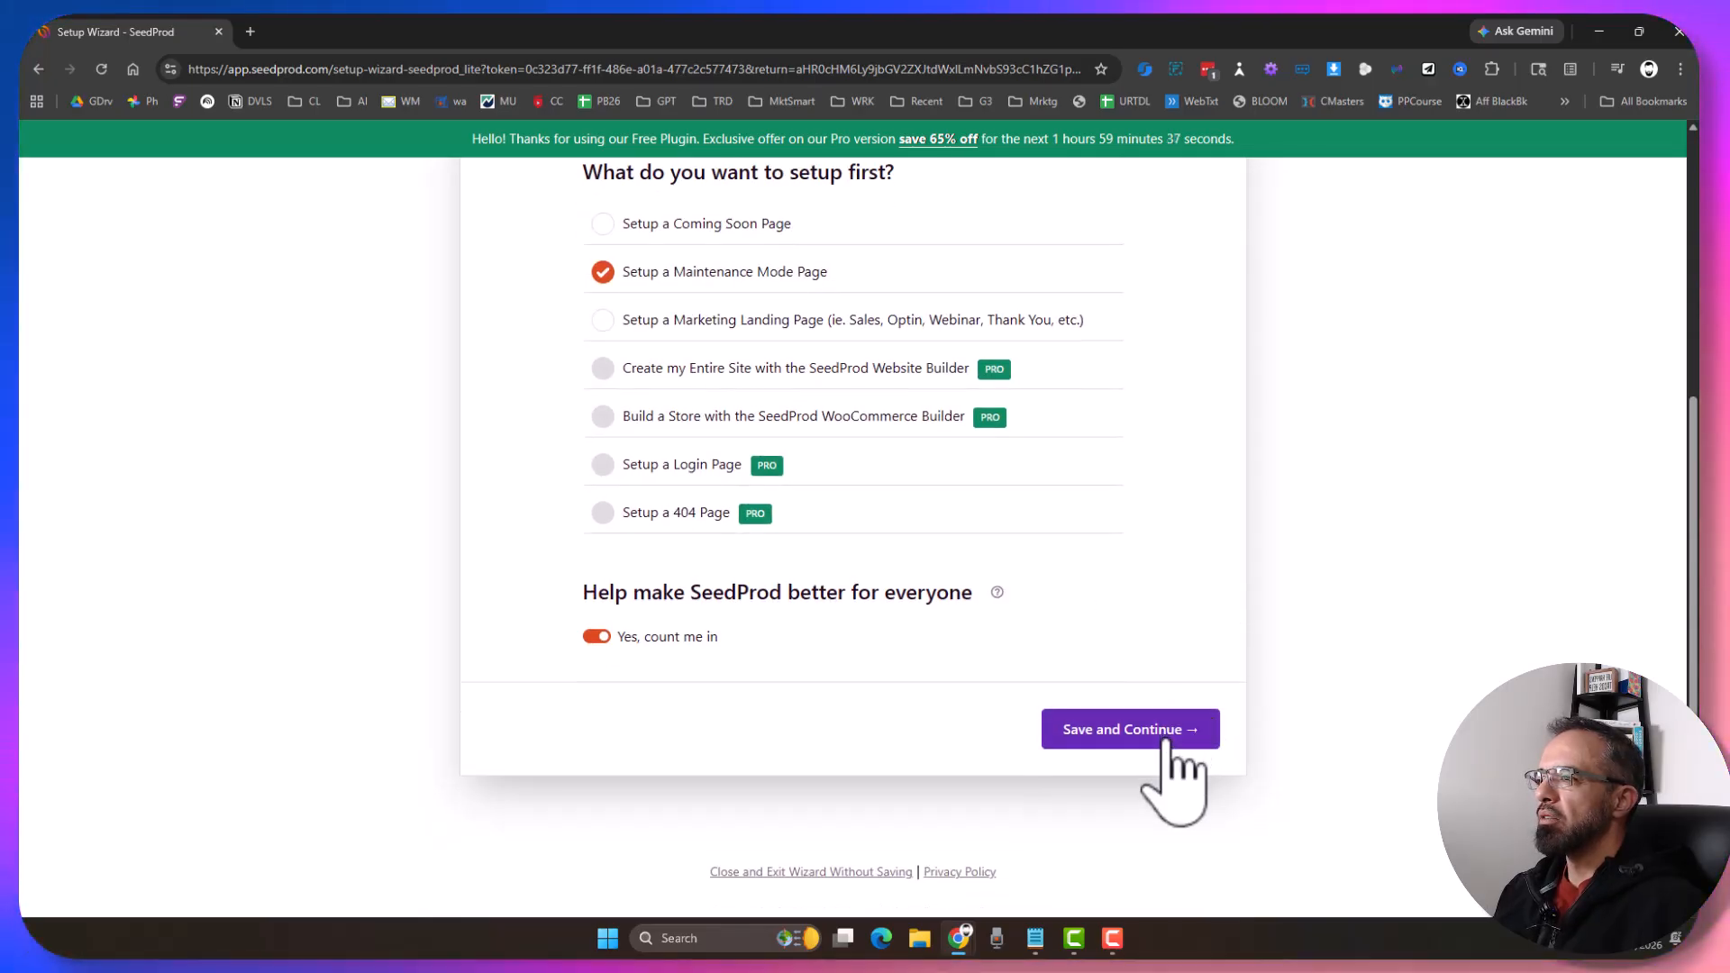
{"action": "left_click", "coordinate": [1106, 721]}
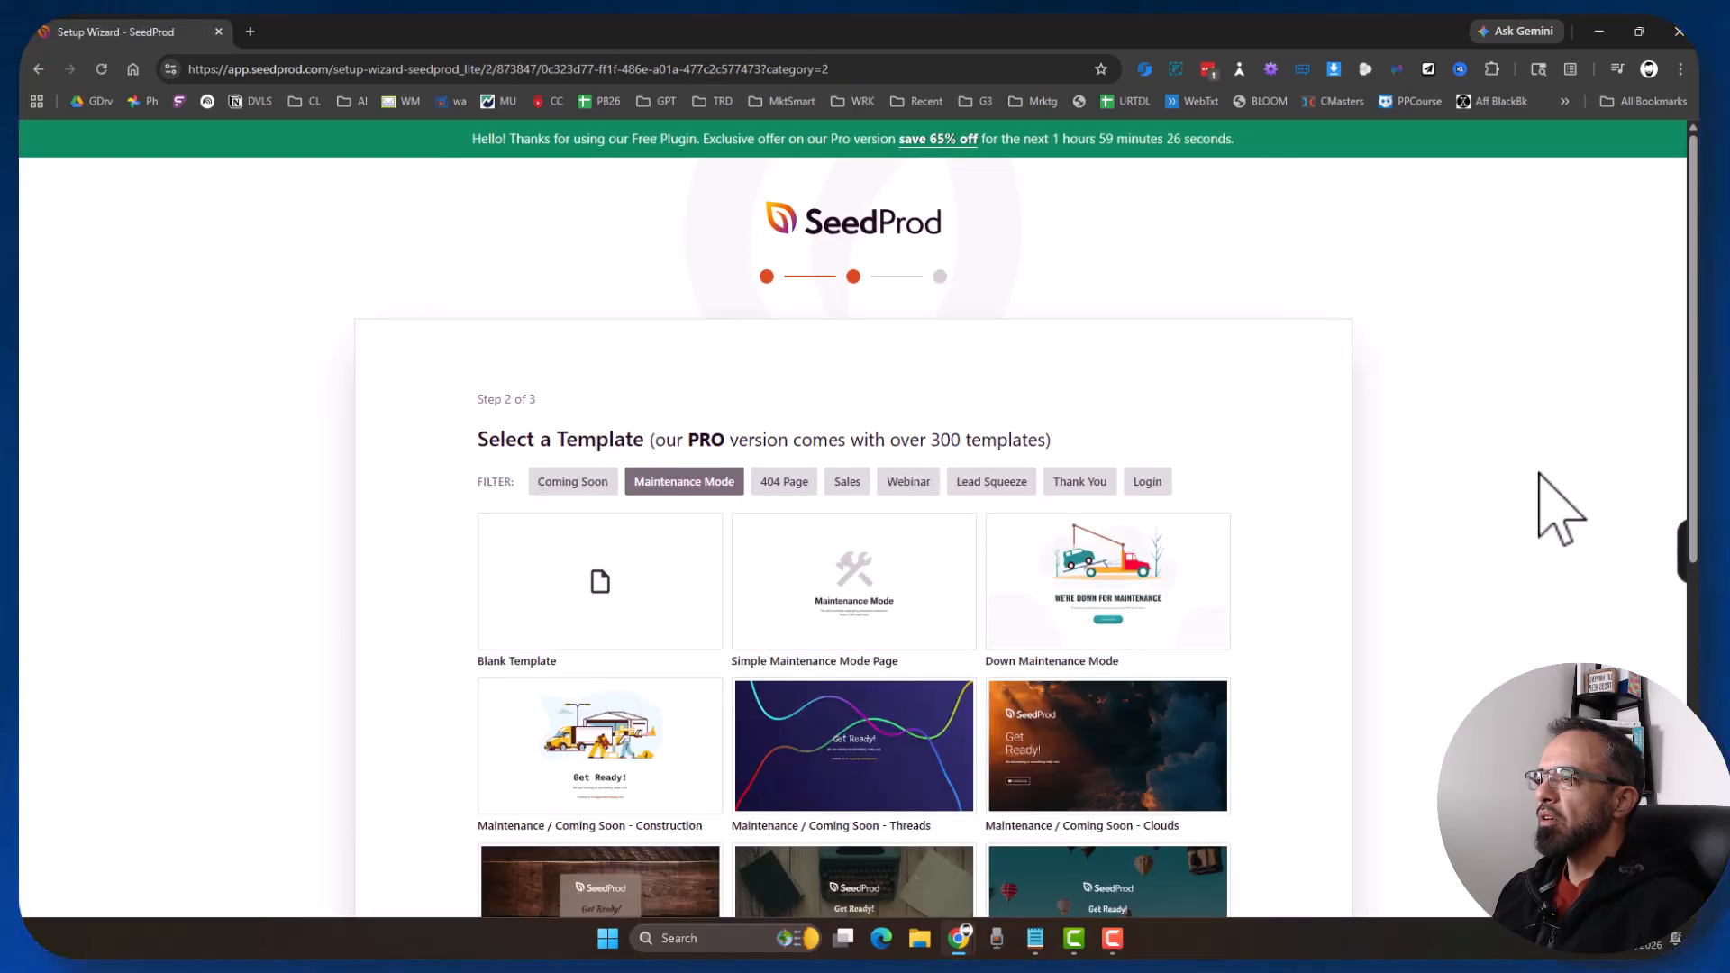
Step: Browse the maintenance mode templates, preview "Down Maintenance Mode" and choose it for the page
{"action": "scroll", "coordinate": [1228, 676], "scroll_direction": "down", "scroll_amount": 2}
{"action": "scroll", "coordinate": [880, 792], "scroll_direction": "down", "scroll_amount": 2}
{"action": "mouse_move", "coordinate": [820, 577]}
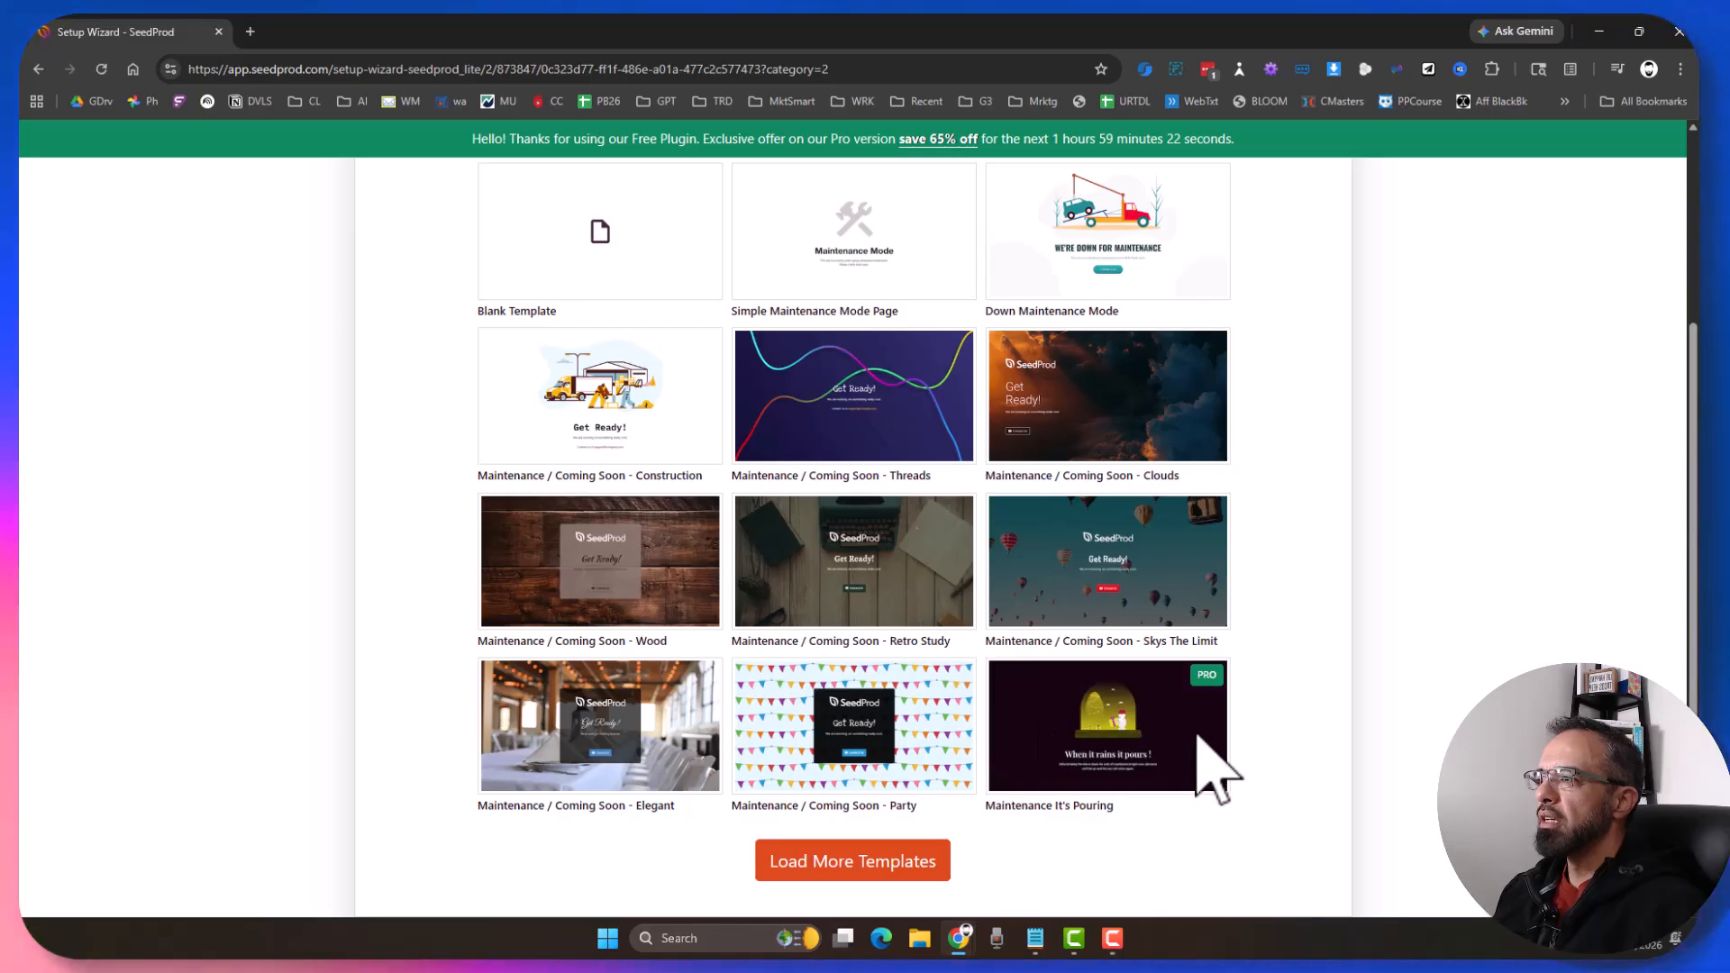
{"action": "scroll", "coordinate": [965, 811], "scroll_direction": "up", "scroll_amount": 3}
{"action": "mouse_move", "coordinate": [811, 501]}
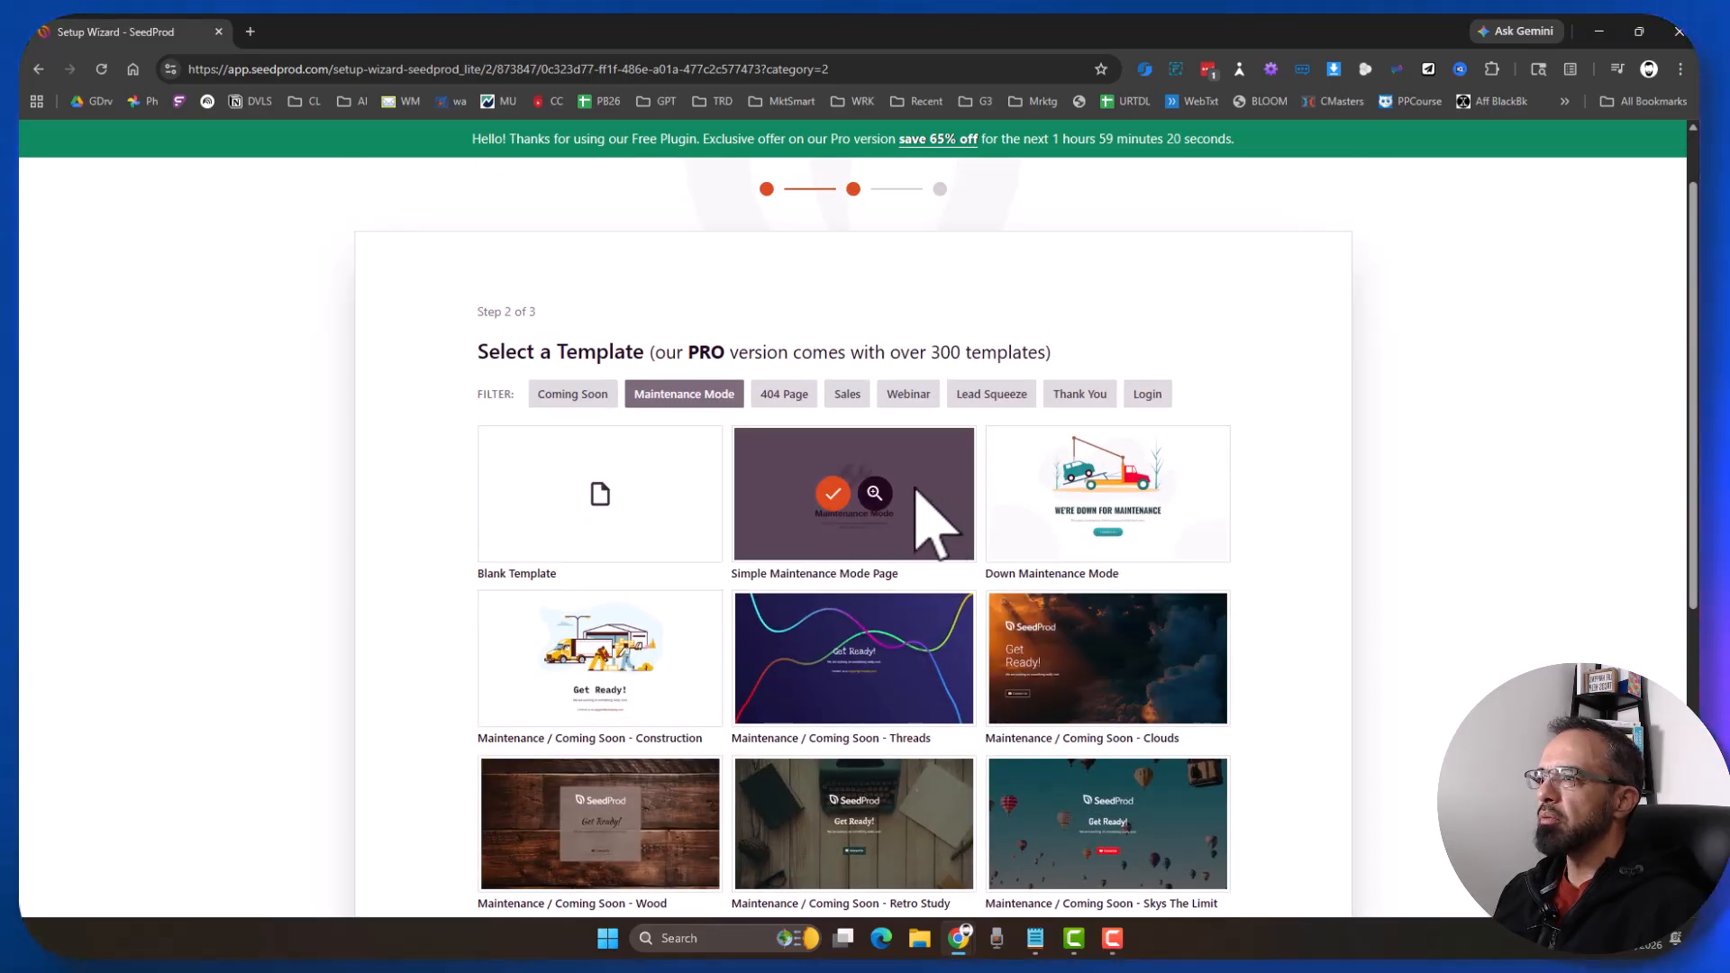
{"action": "mouse_move", "coordinate": [1133, 520]}
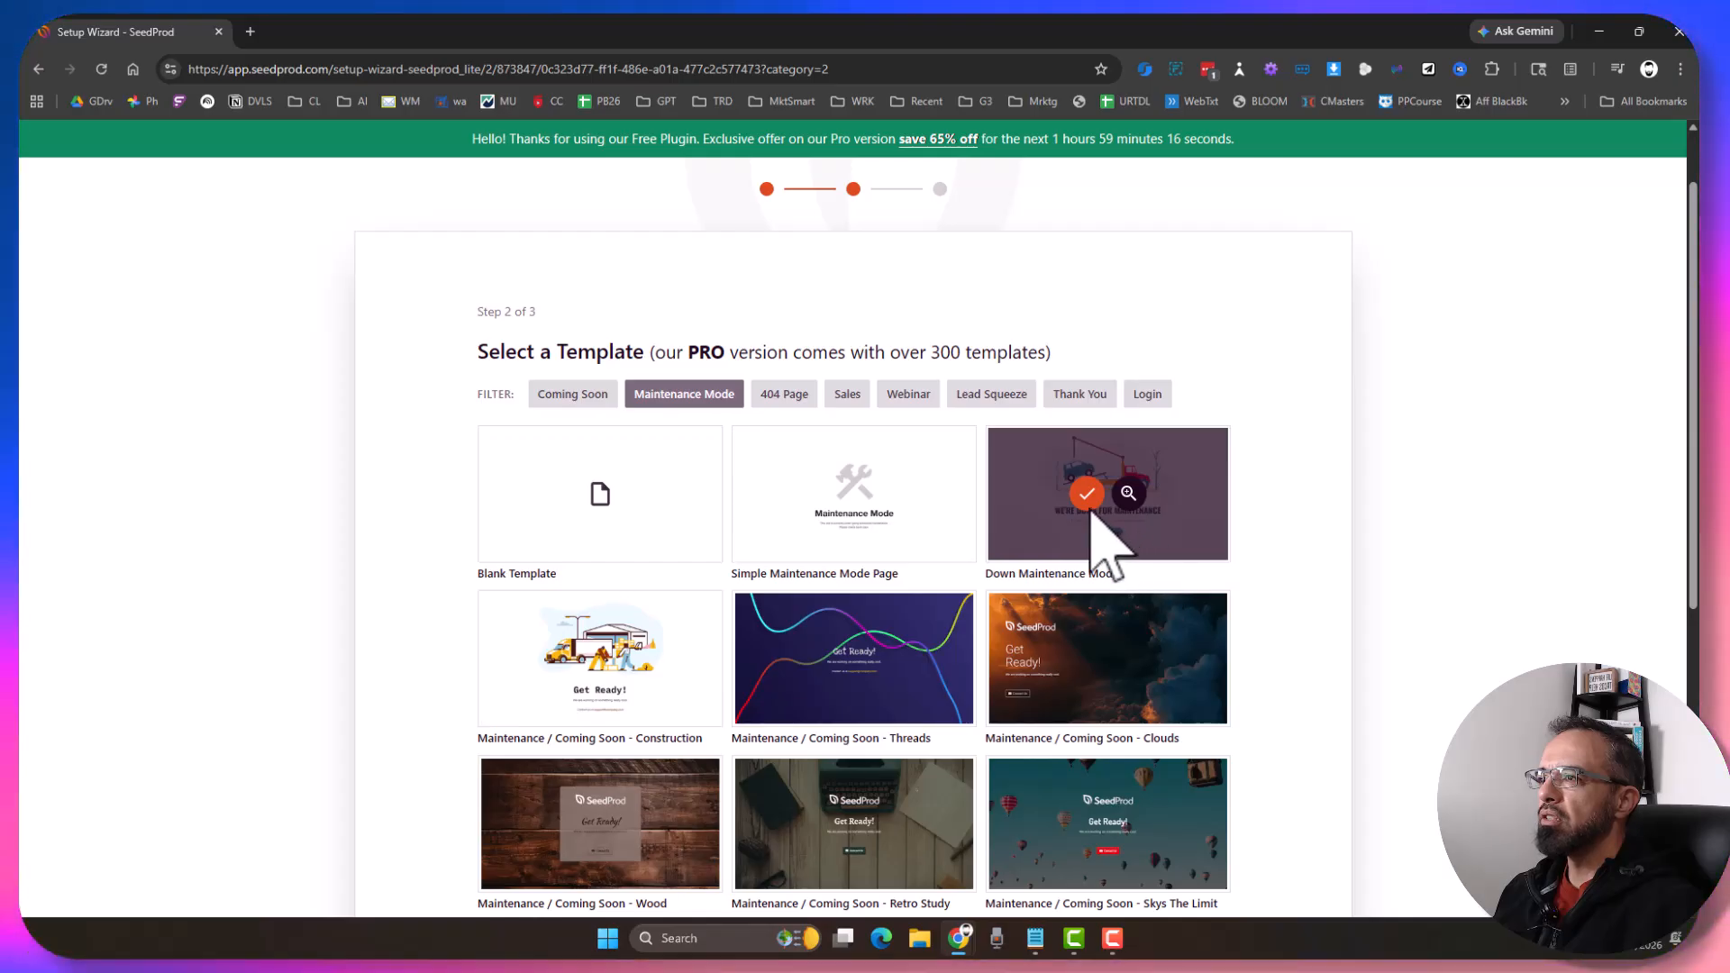
{"action": "left_click", "coordinate": [1130, 495]}
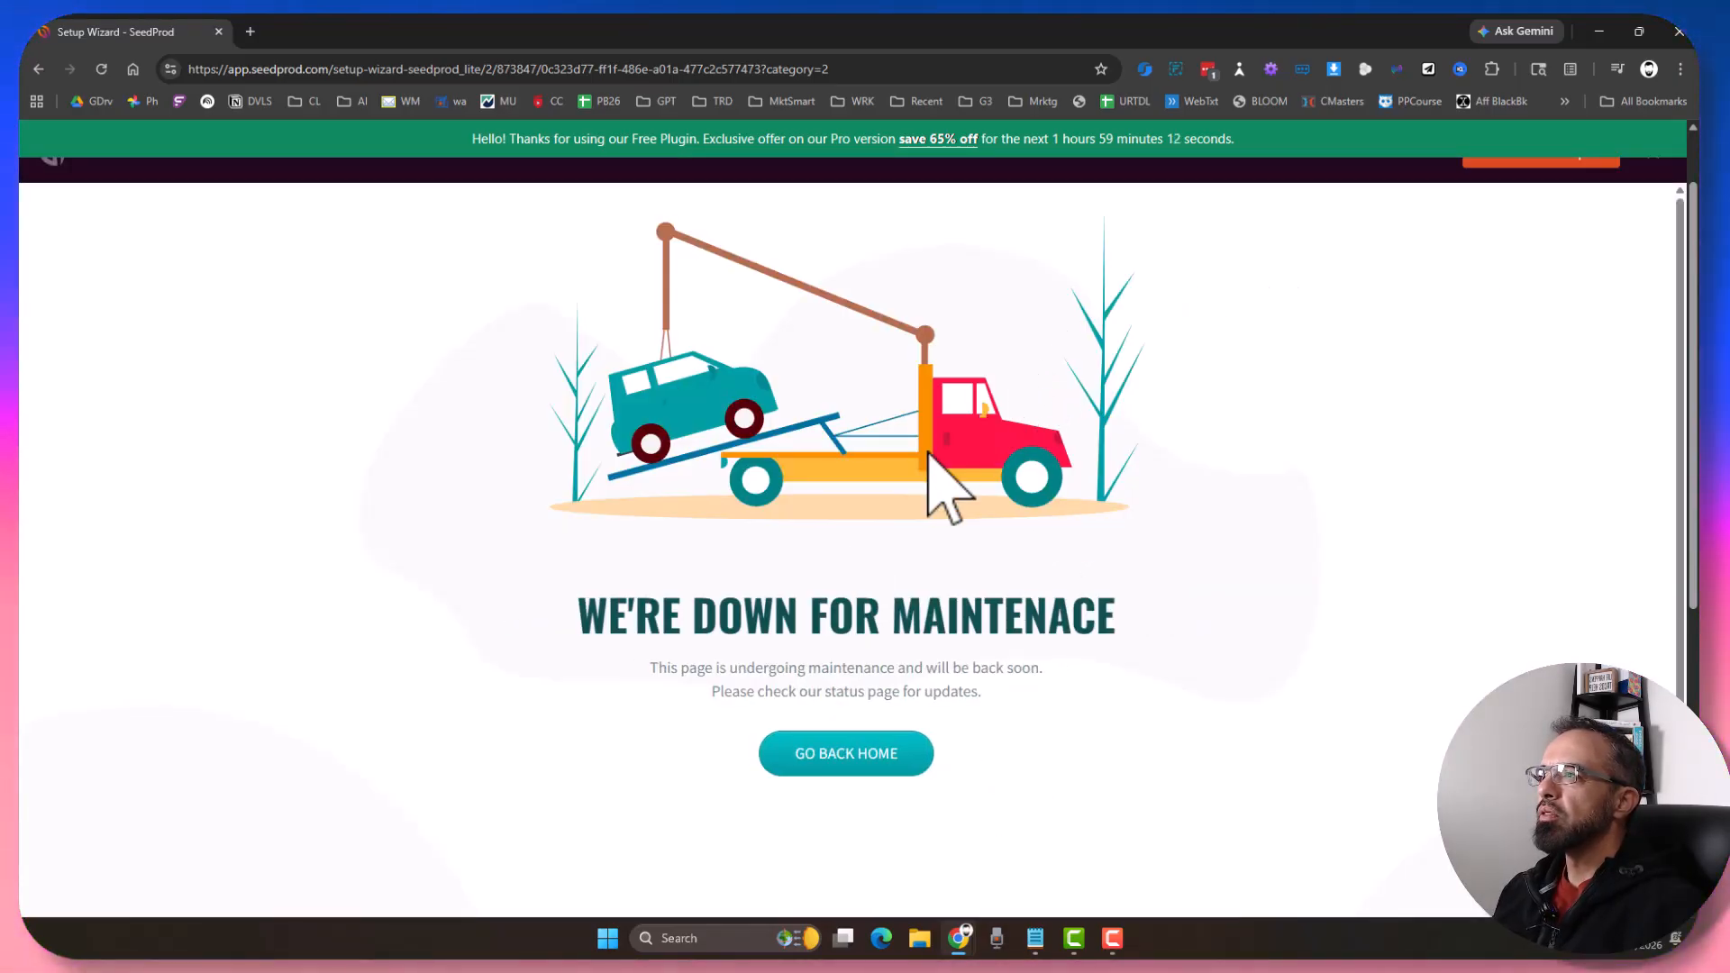
{"action": "left_click", "coordinate": [1569, 167]}
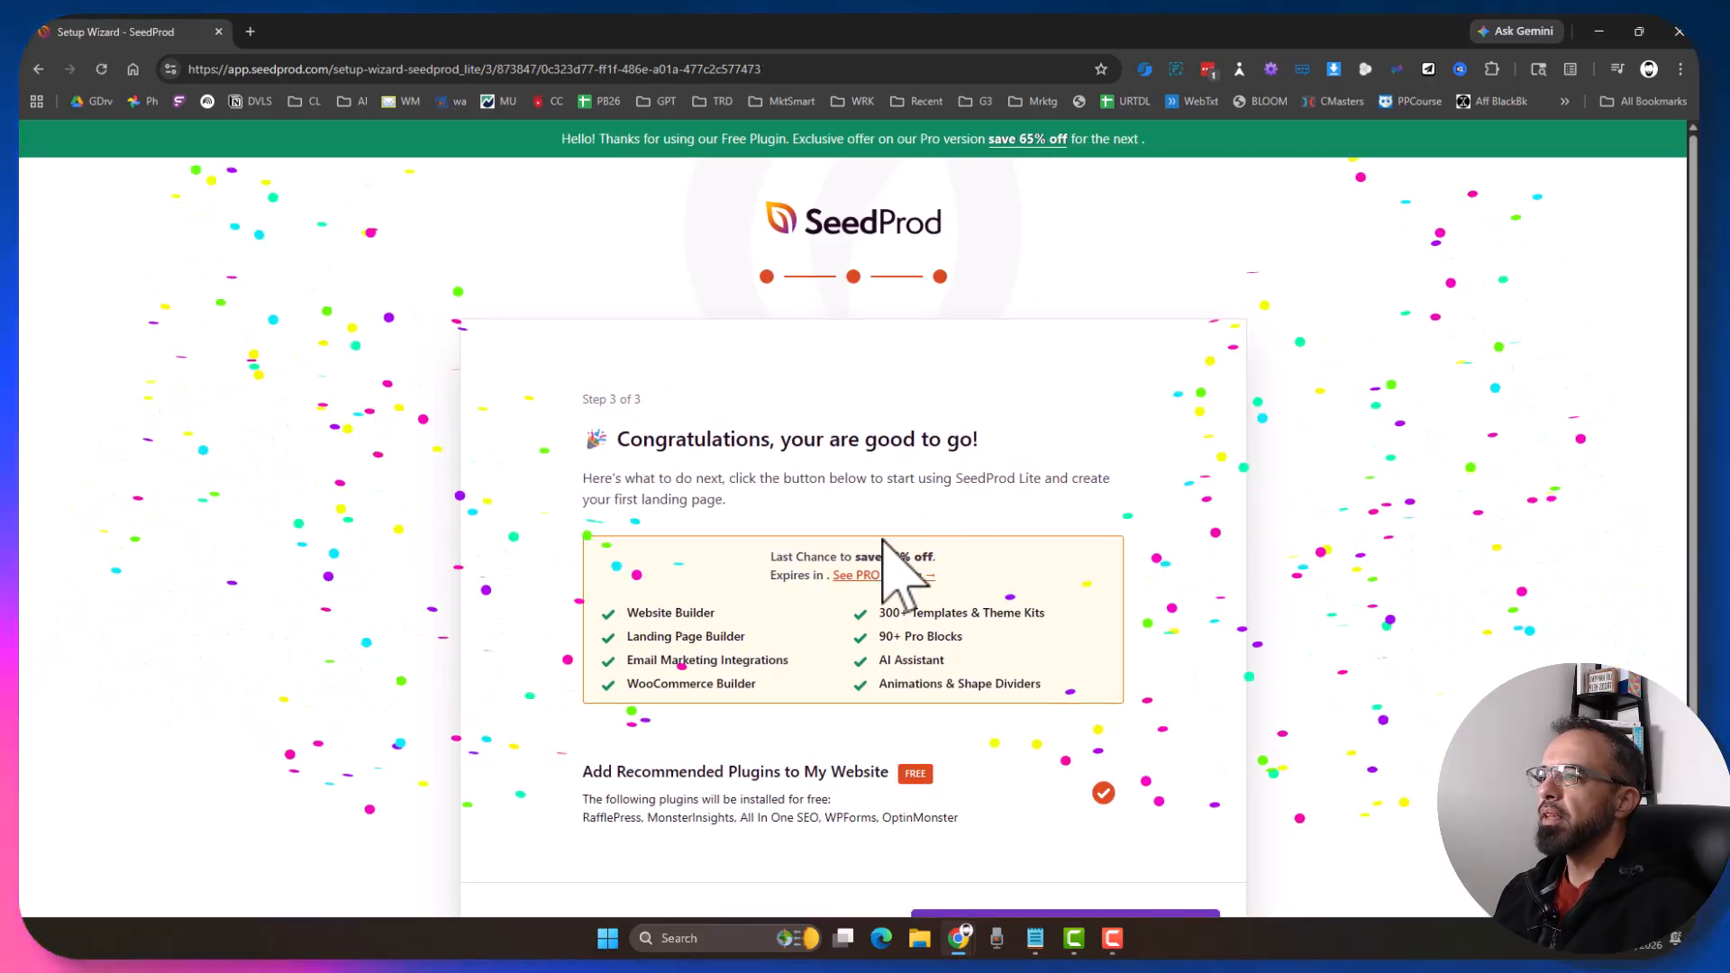
Step: Finish the SeedProd setup wizard and postpone installing the recommended free plugins
{"action": "scroll", "coordinate": [991, 612], "scroll_direction": "down", "scroll_amount": 3}
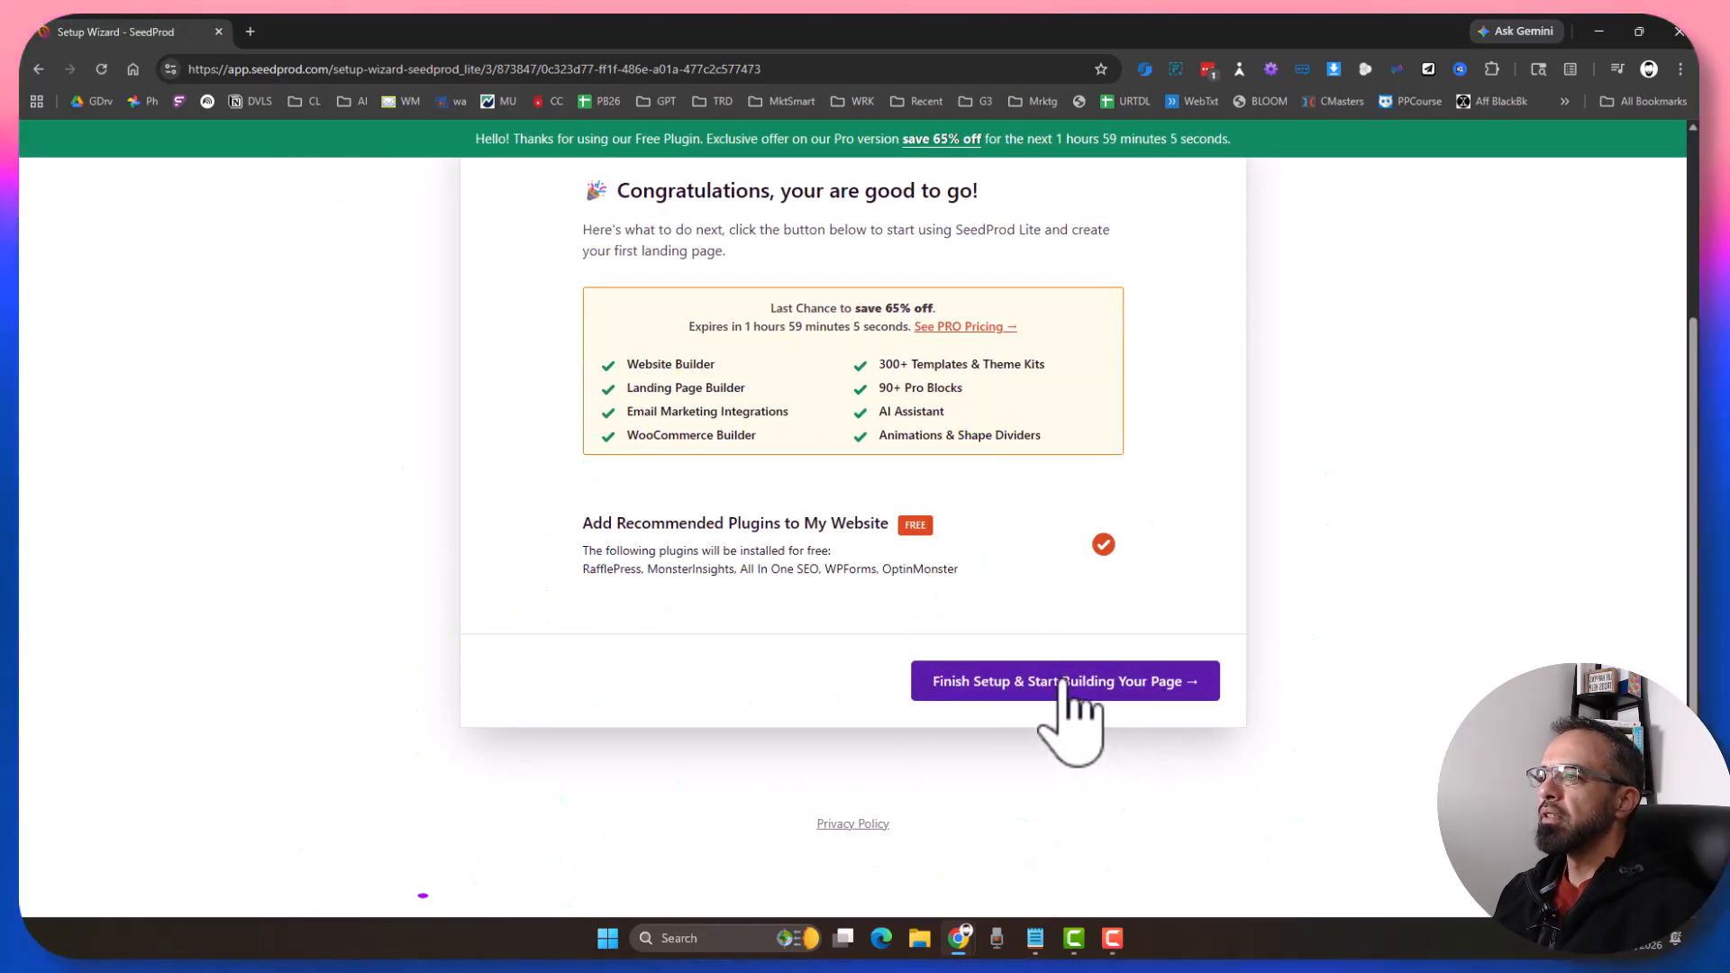
{"action": "left_click", "coordinate": [1191, 687]}
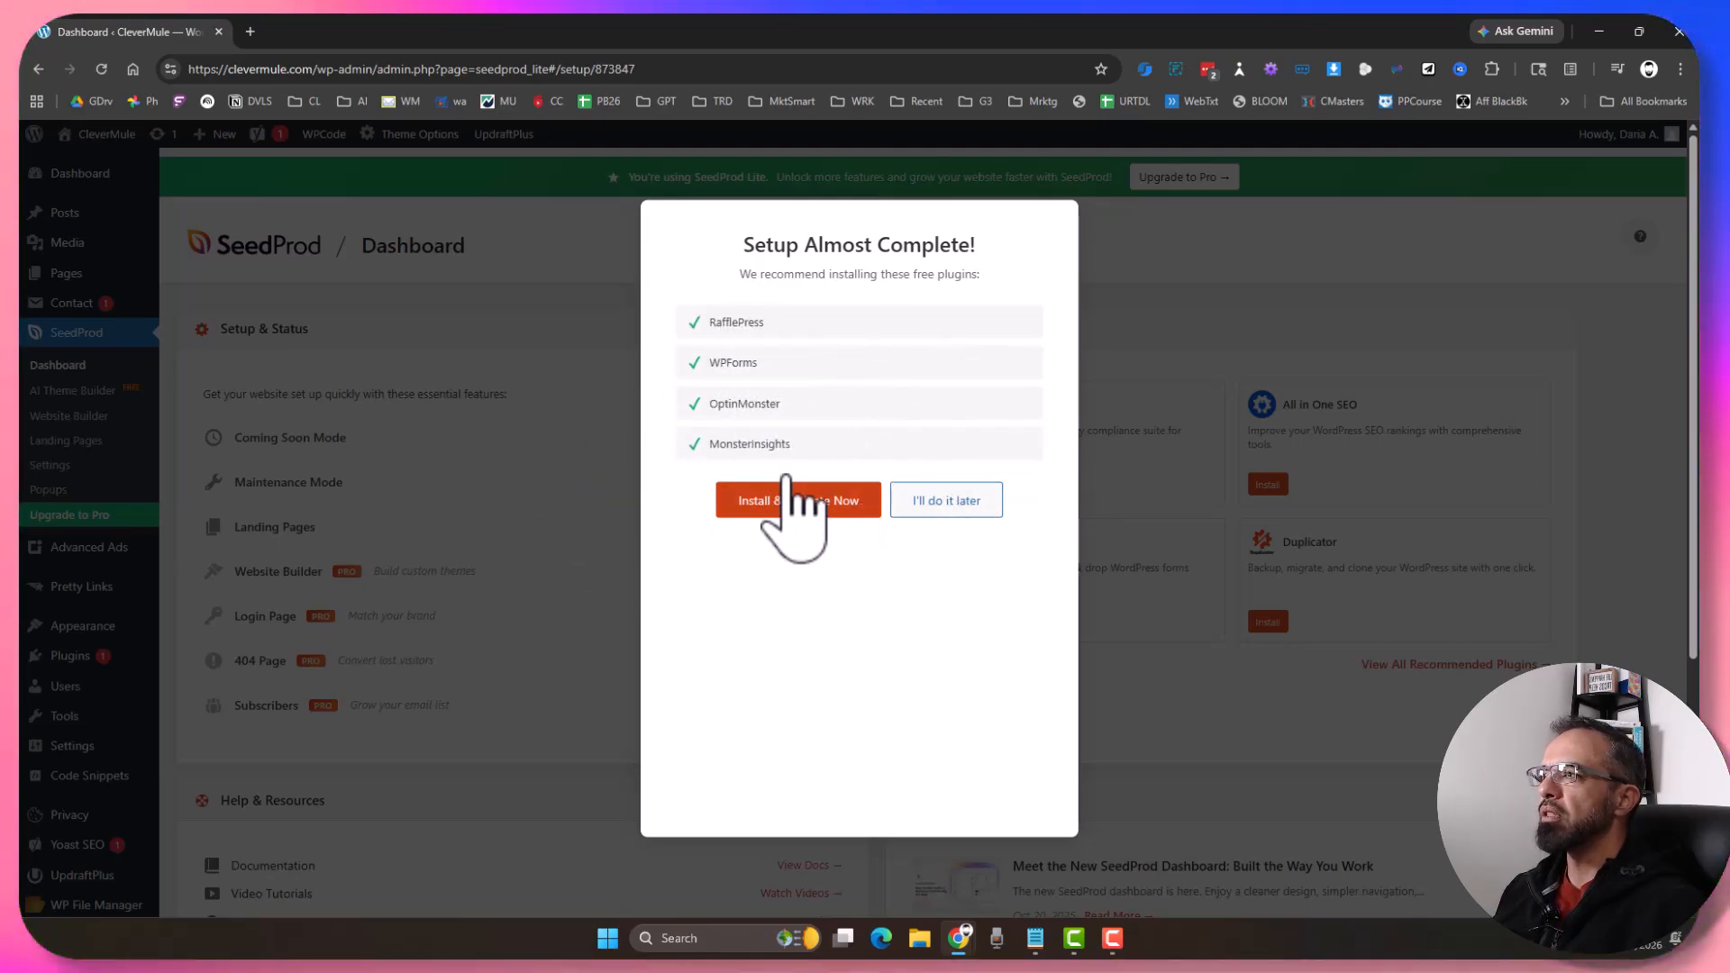
{"action": "left_click", "coordinate": [946, 500]}
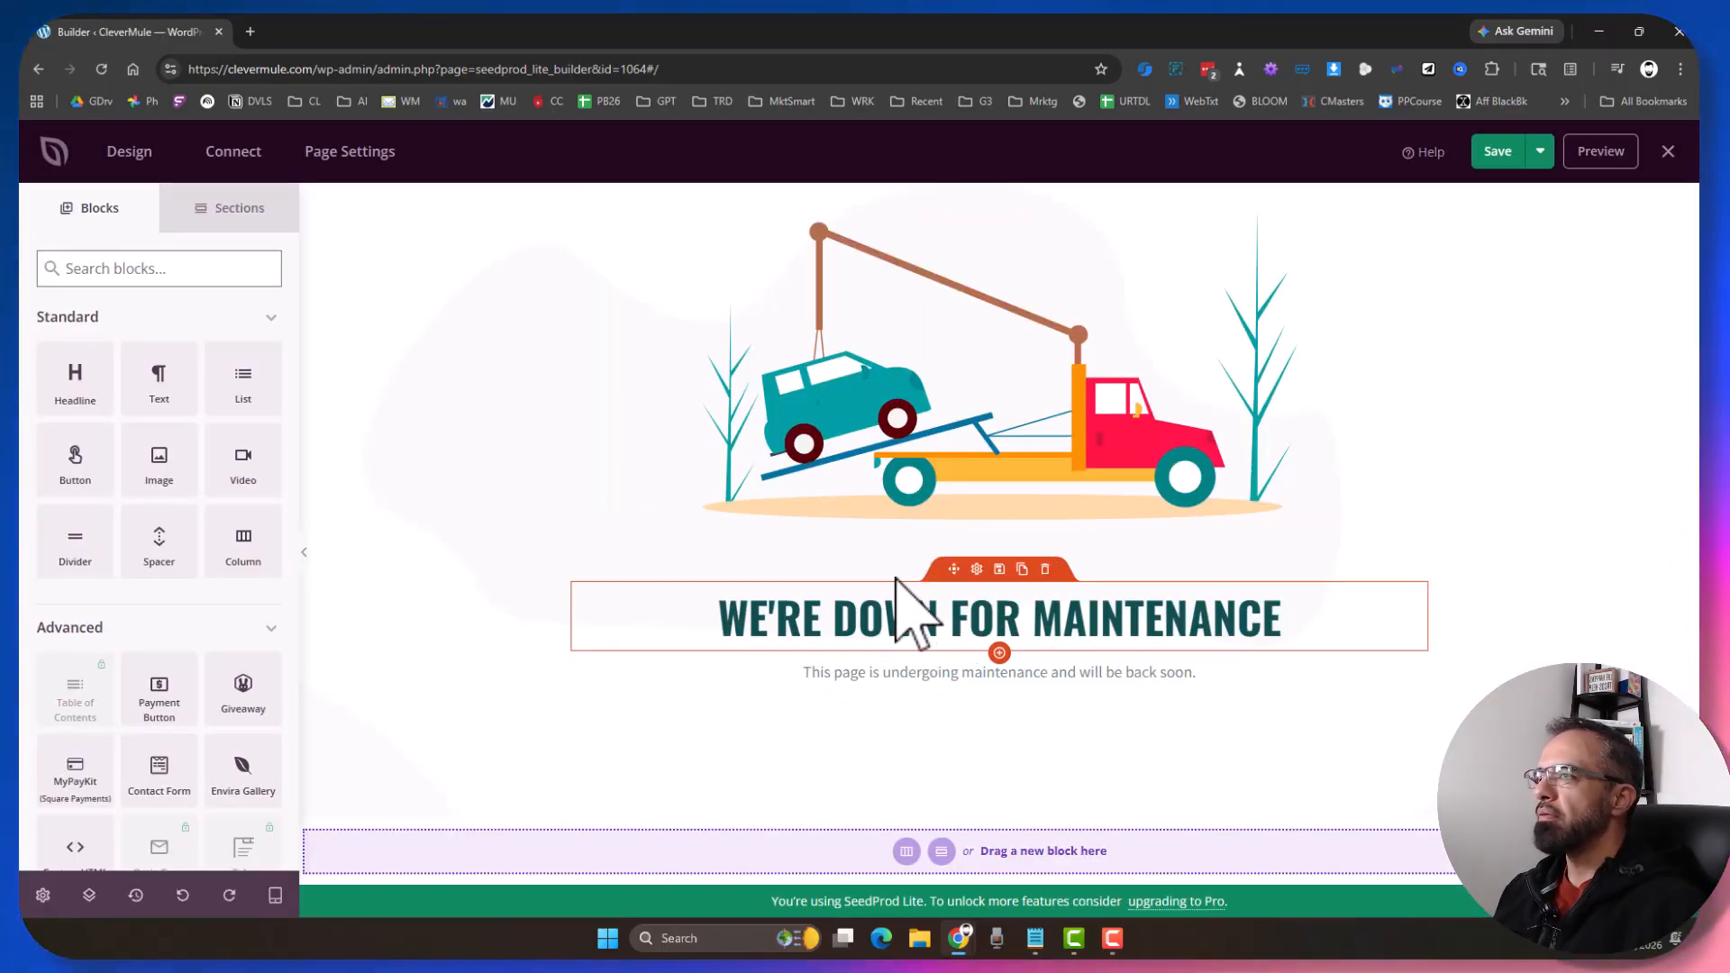
Step: Examine the editing options of the headline, the surrounding section and the tow truck image
{"action": "left_click", "coordinate": [943, 622]}
{"action": "left_click", "coordinate": [910, 701]}
{"action": "left_click", "coordinate": [970, 635]}
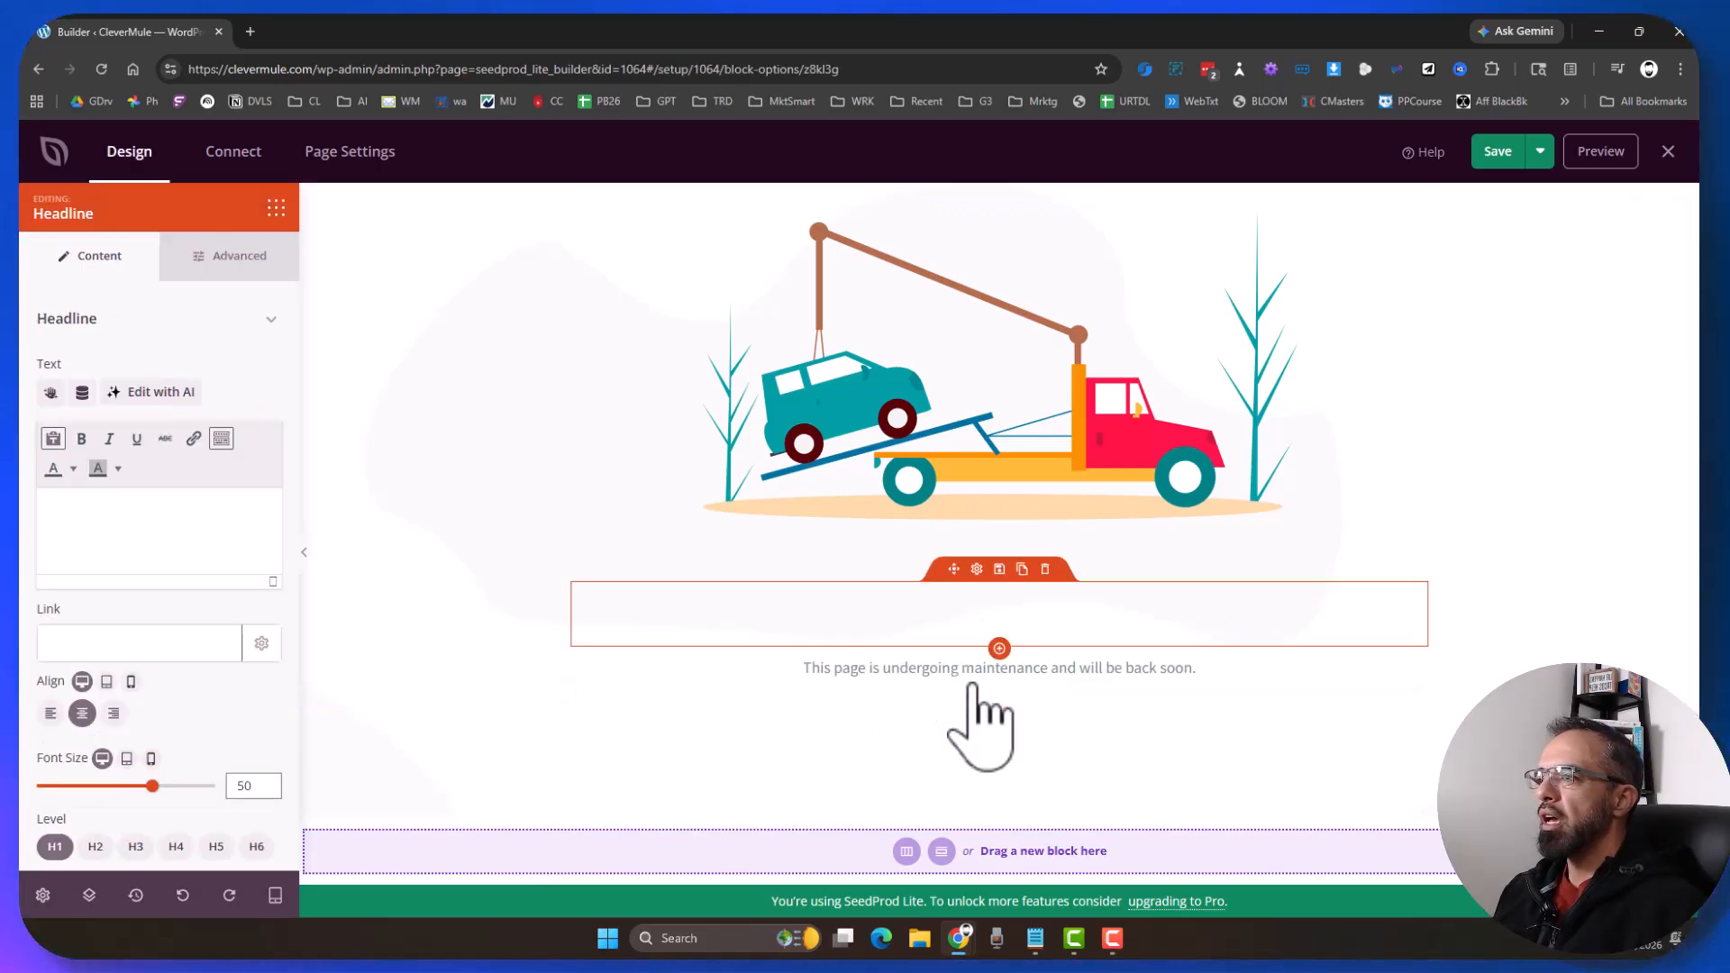
{"action": "left_click", "coordinate": [971, 686]}
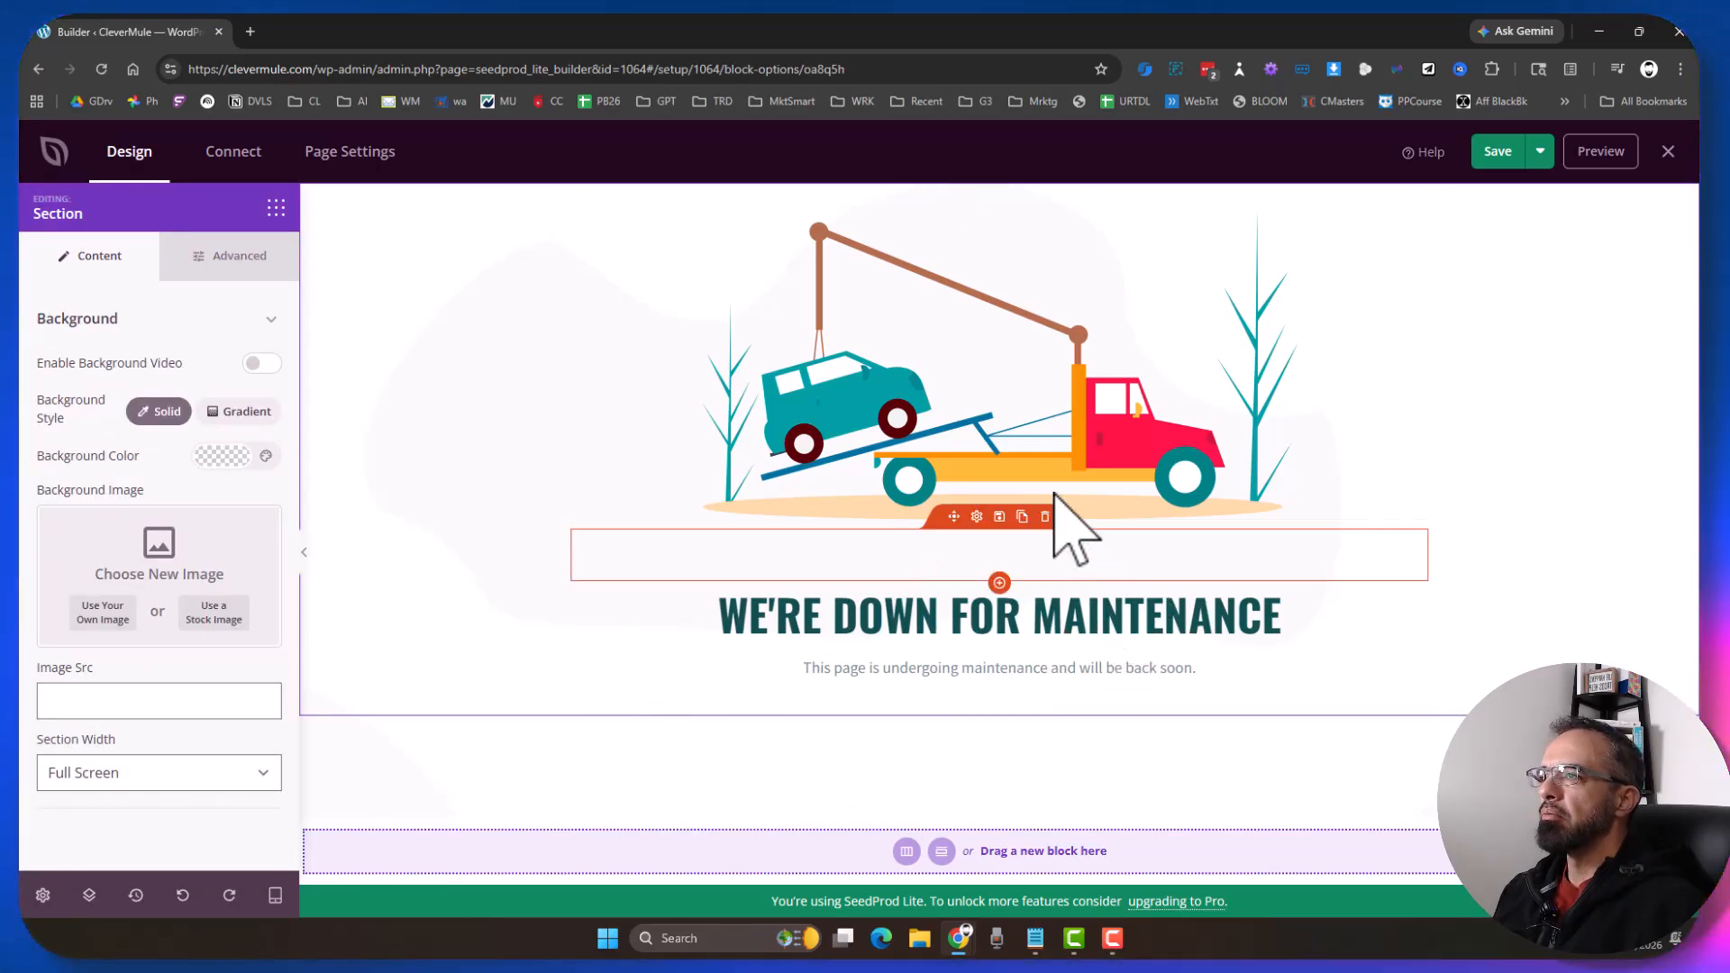
{"action": "left_click", "coordinate": [1023, 419]}
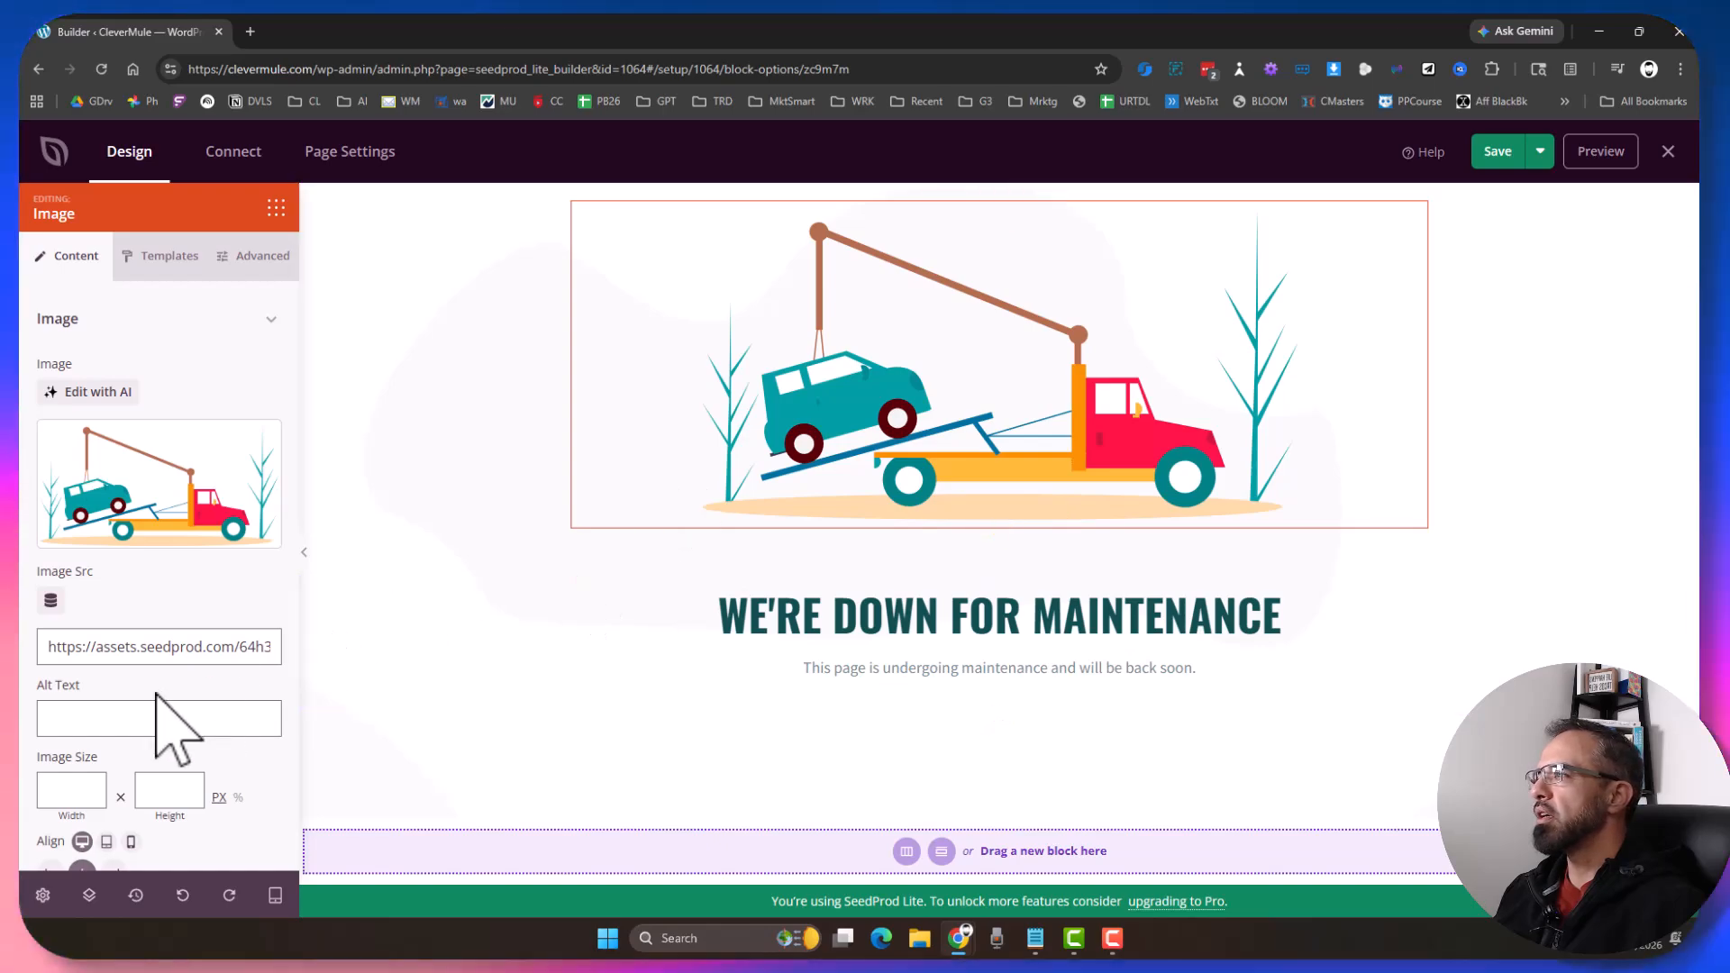
Step: Save the maintenance page, preview it in a separate tab and close the preview
{"action": "left_click", "coordinate": [1507, 155]}
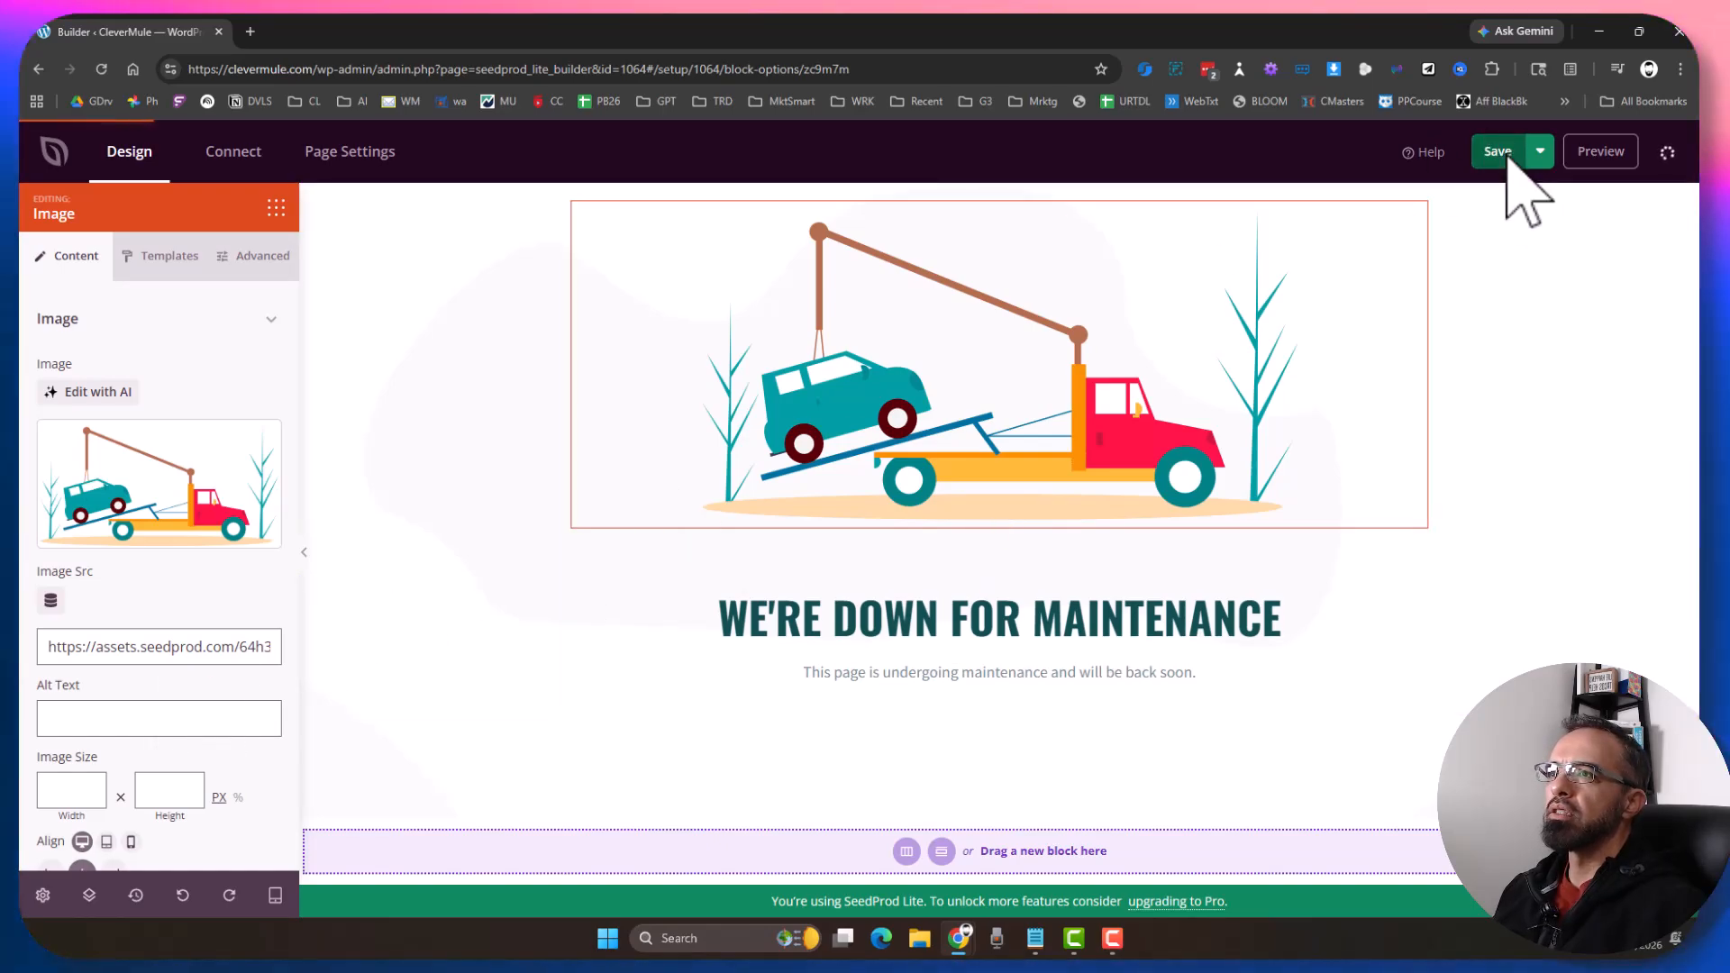
{"action": "left_click", "coordinate": [1601, 153]}
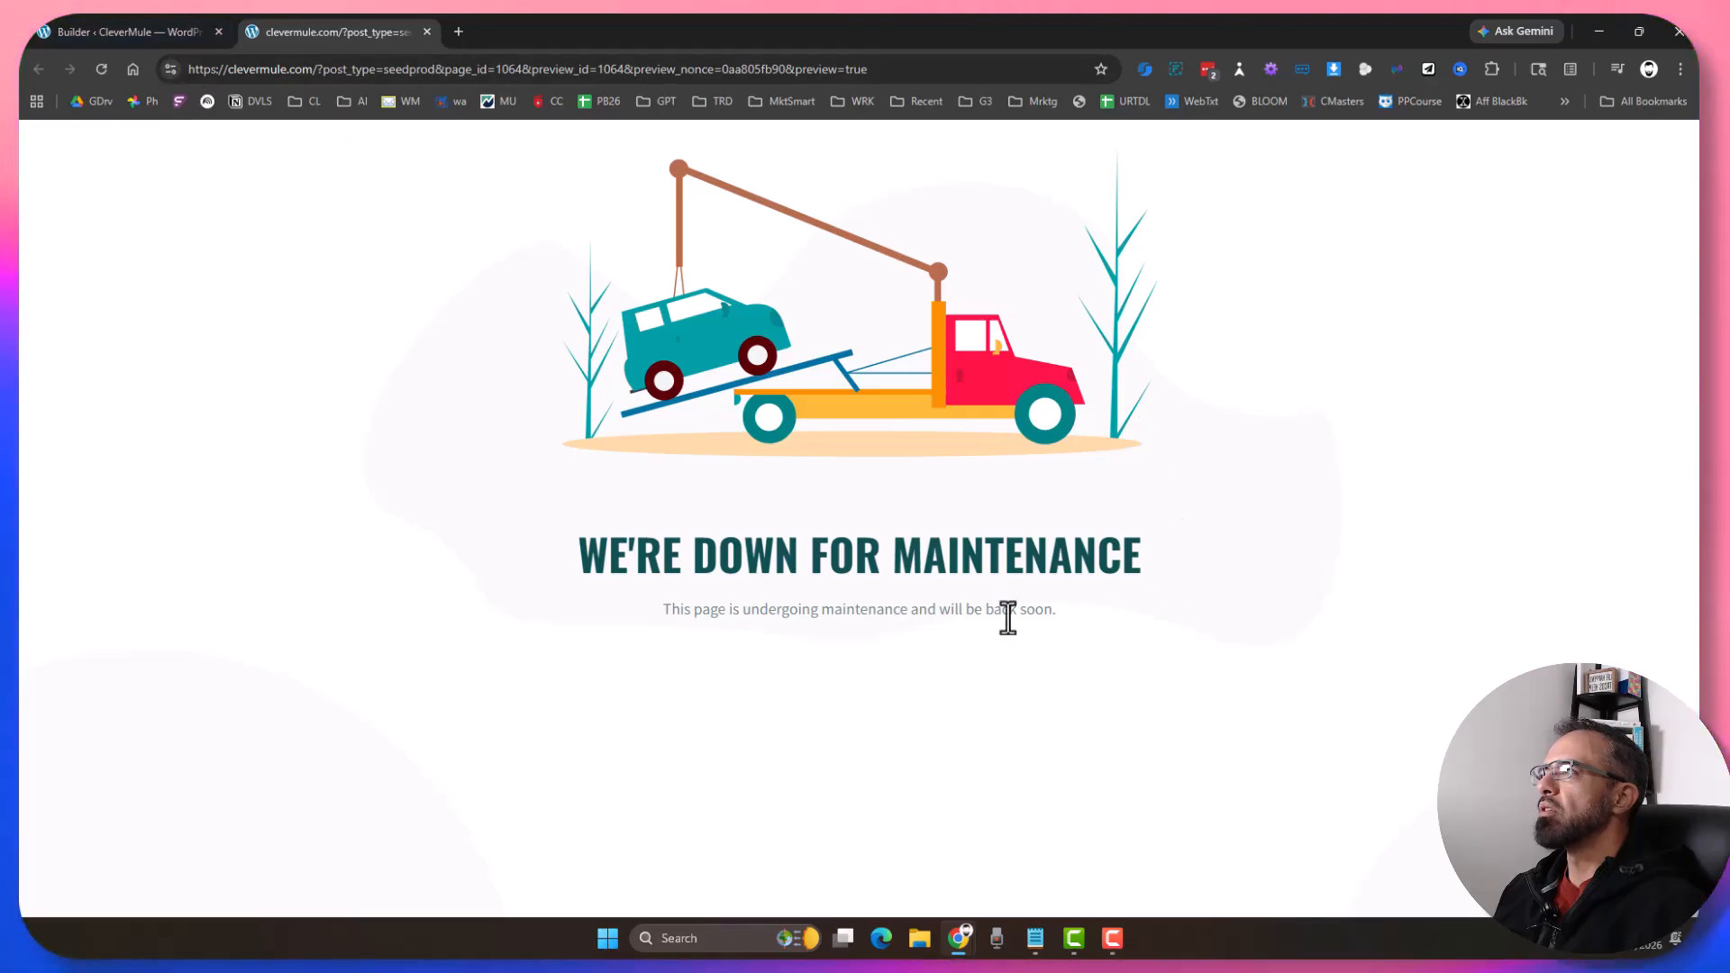
{"action": "left_click", "coordinate": [428, 32]}
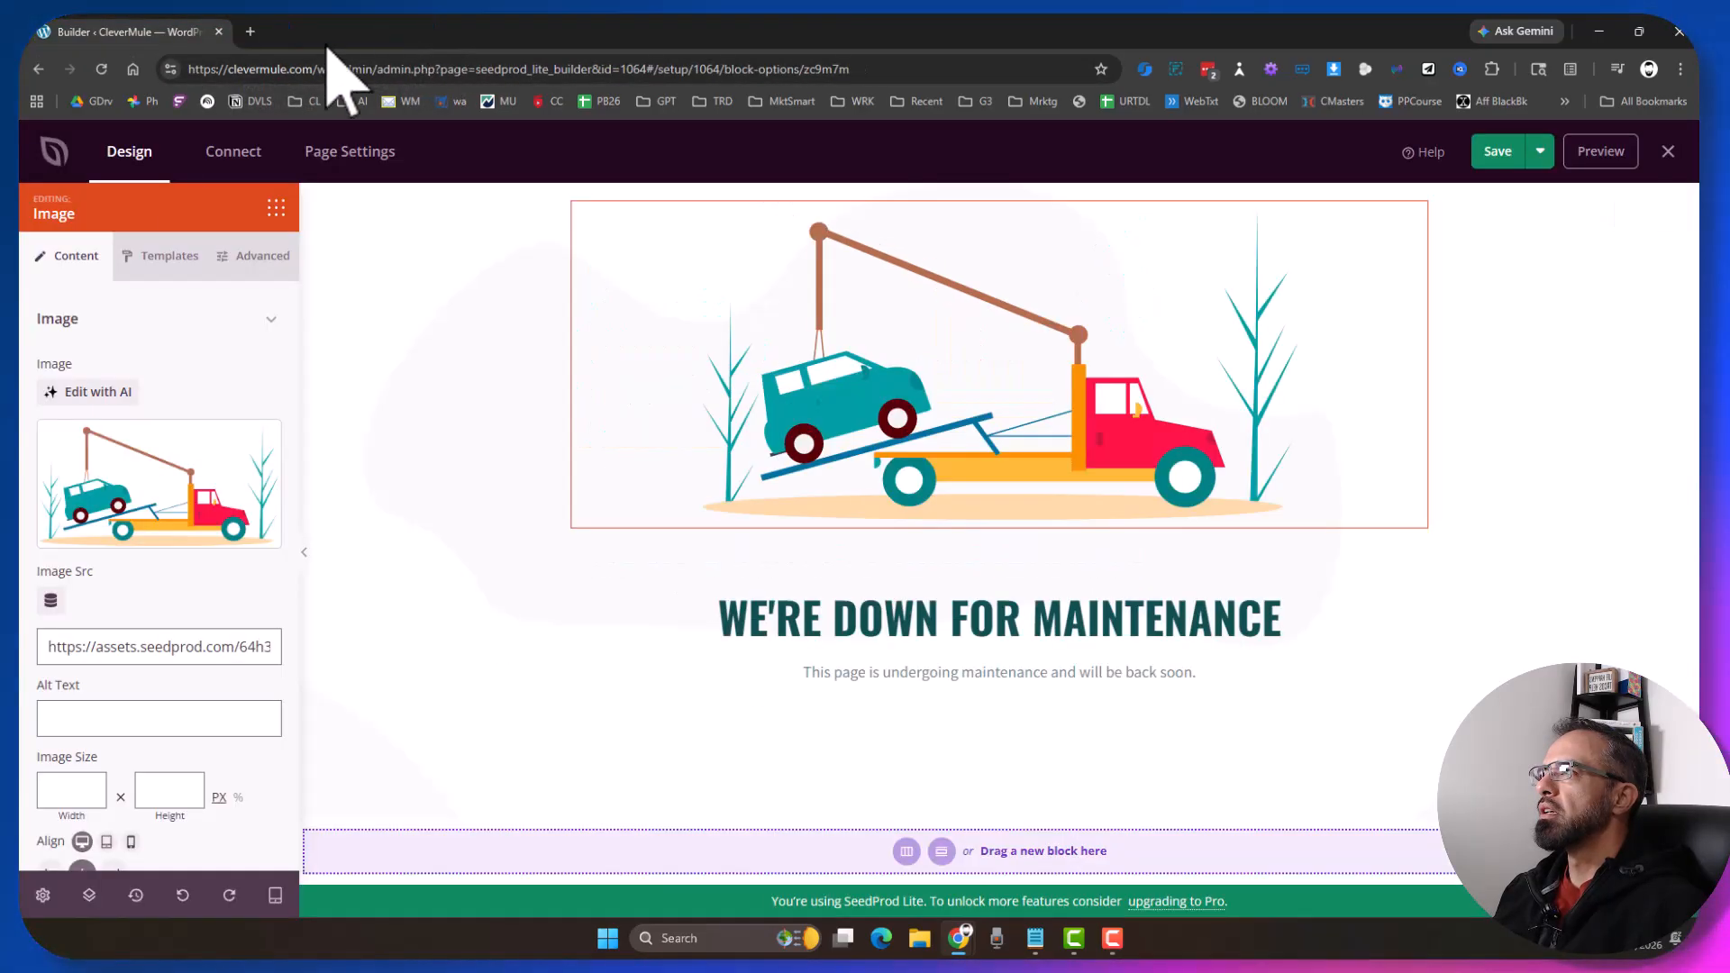
Step: Exit the page builder and activate maintenance mode so visitors see the page
{"action": "left_click", "coordinate": [1667, 151]}
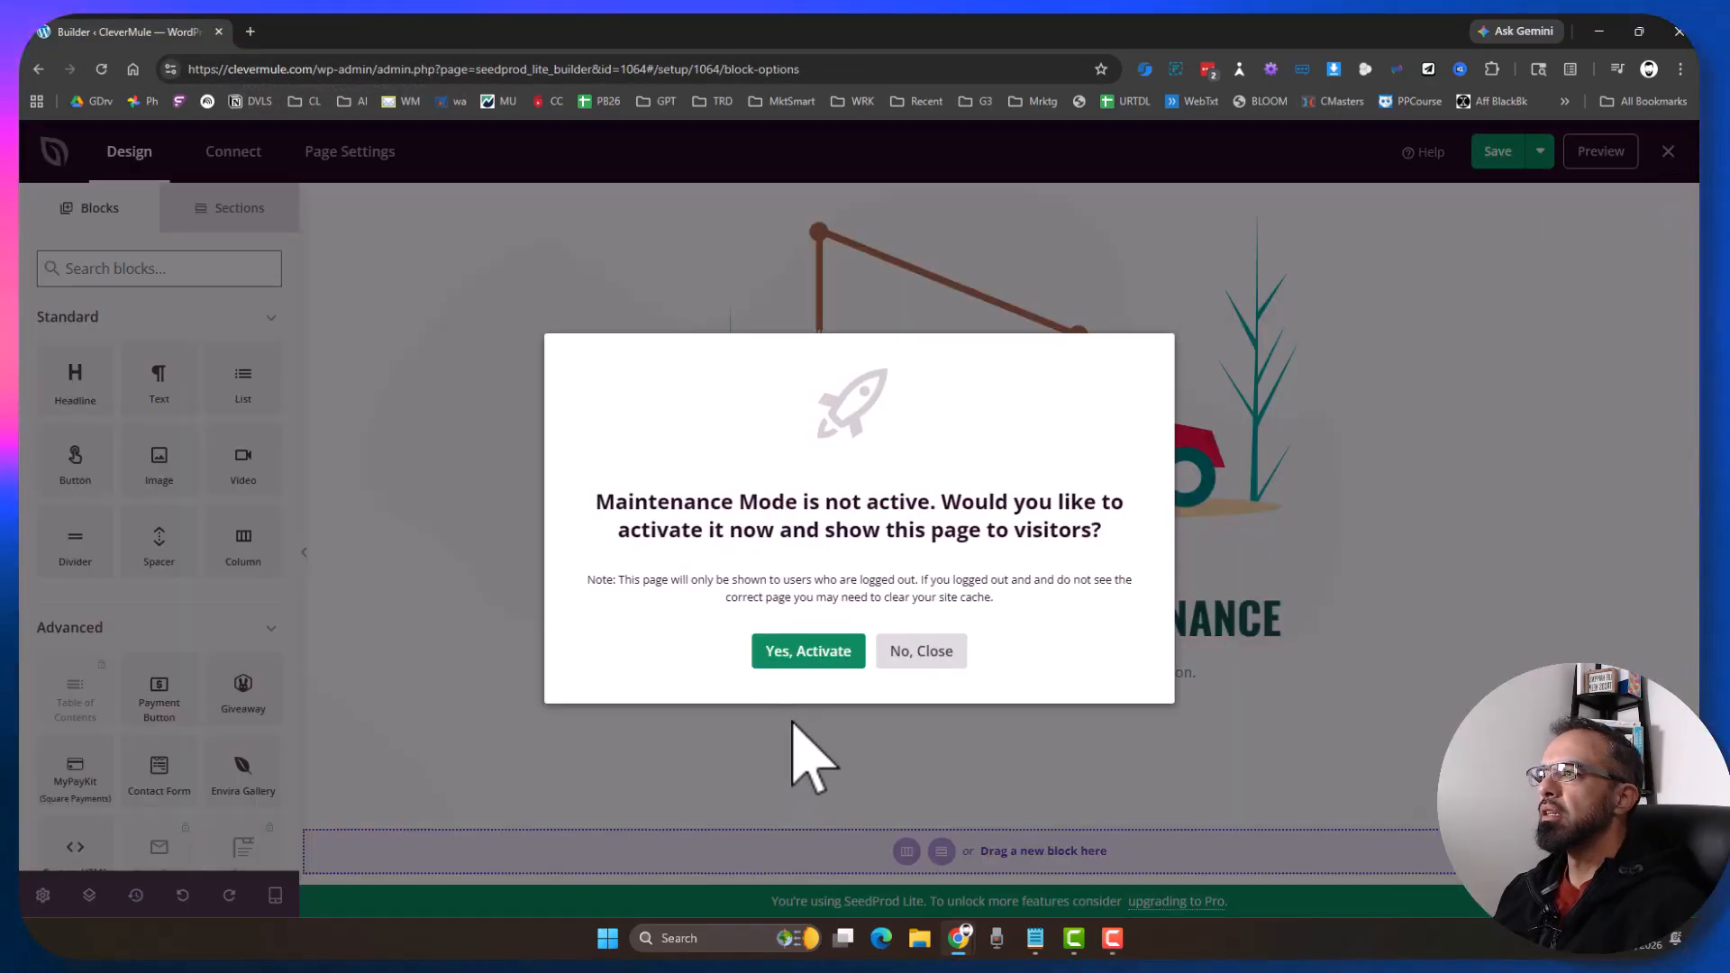
{"action": "left_click", "coordinate": [793, 662]}
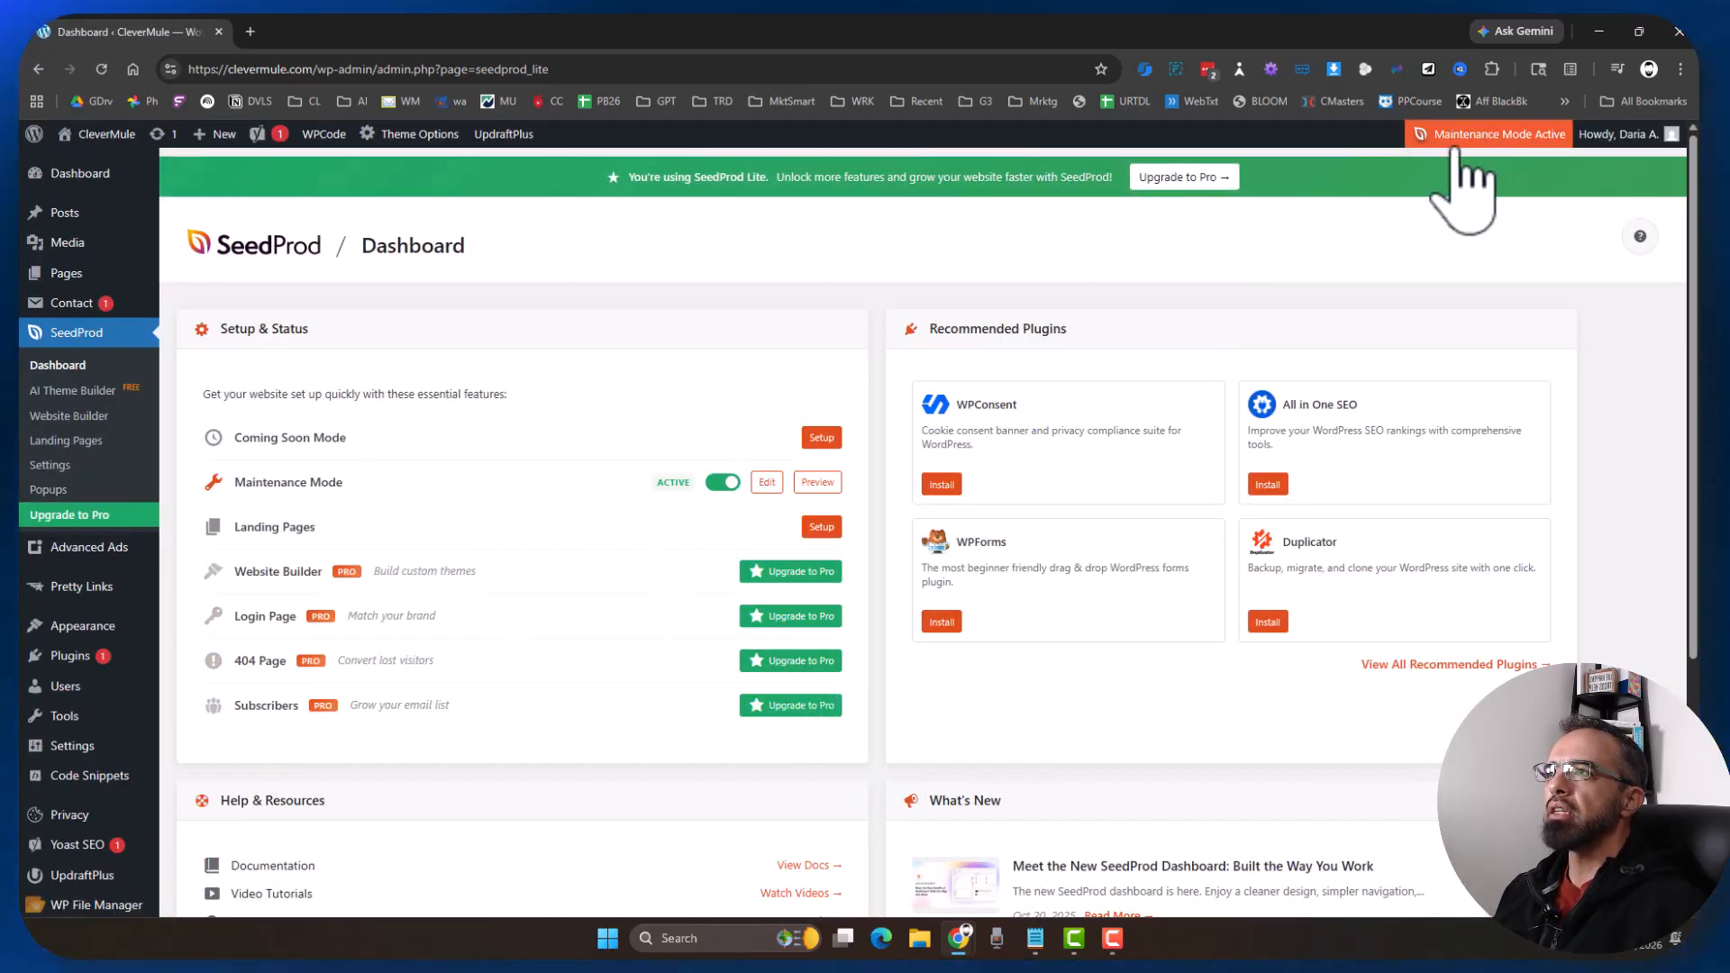
{"action": "left_click", "coordinate": [1680, 69]}
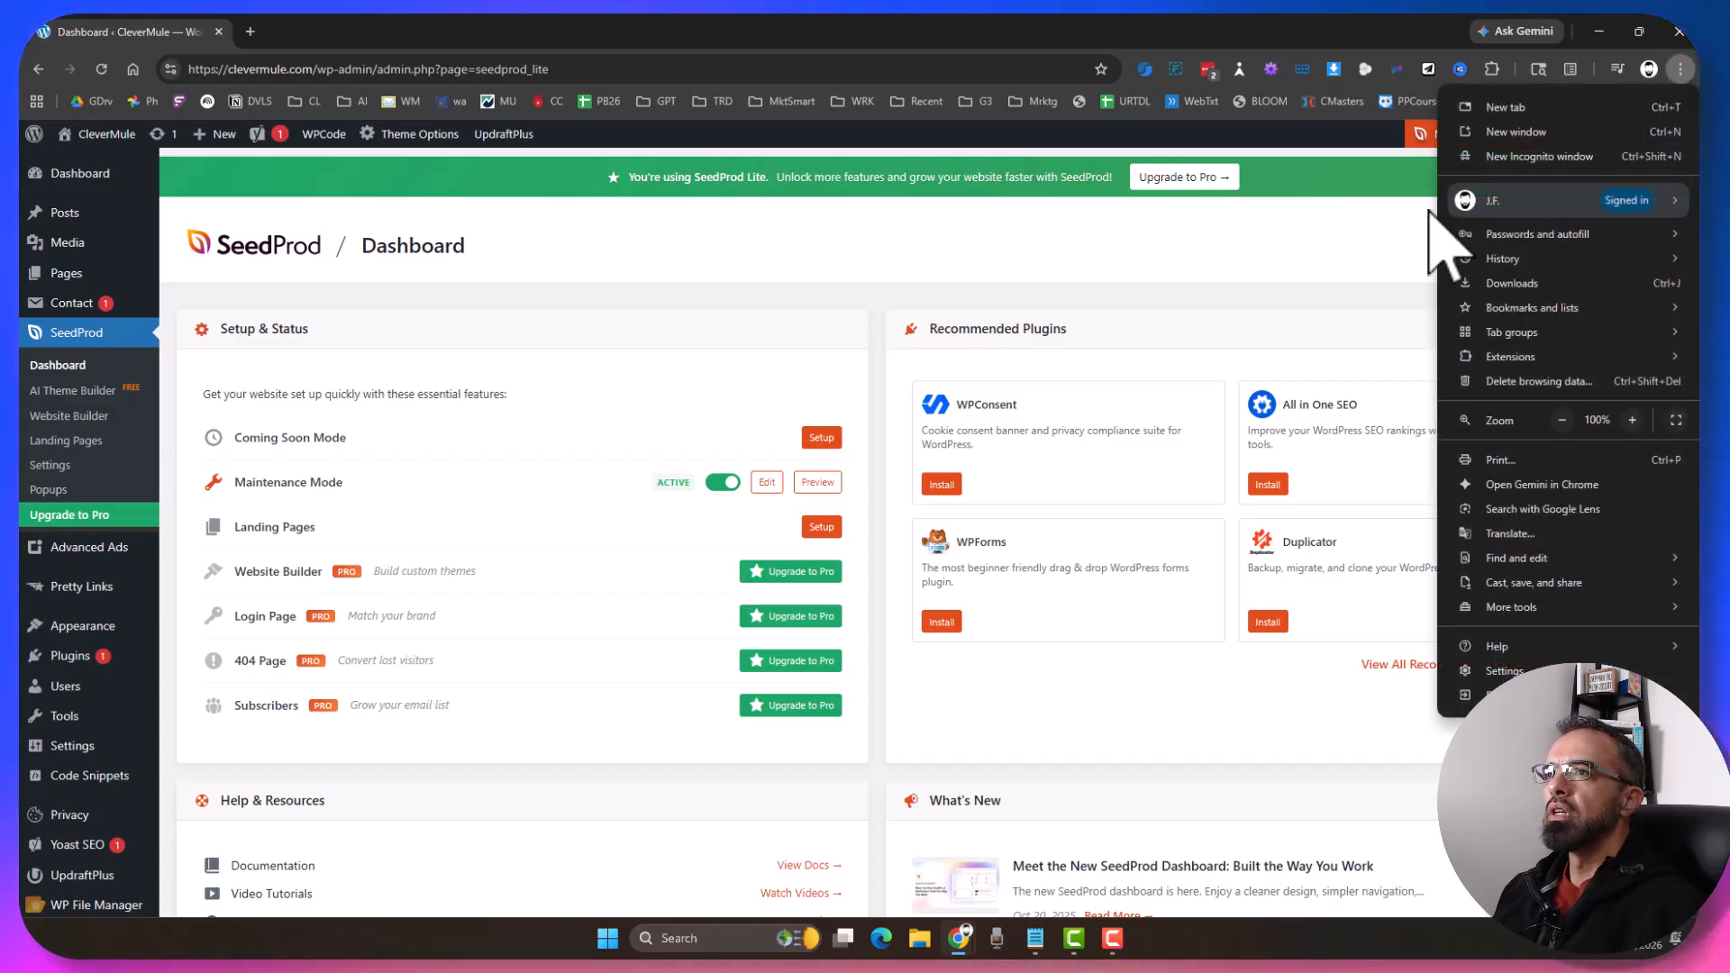
{"action": "left_click", "coordinate": [1540, 157]}
{"action": "type", "text": "https://clevermule.com/"}
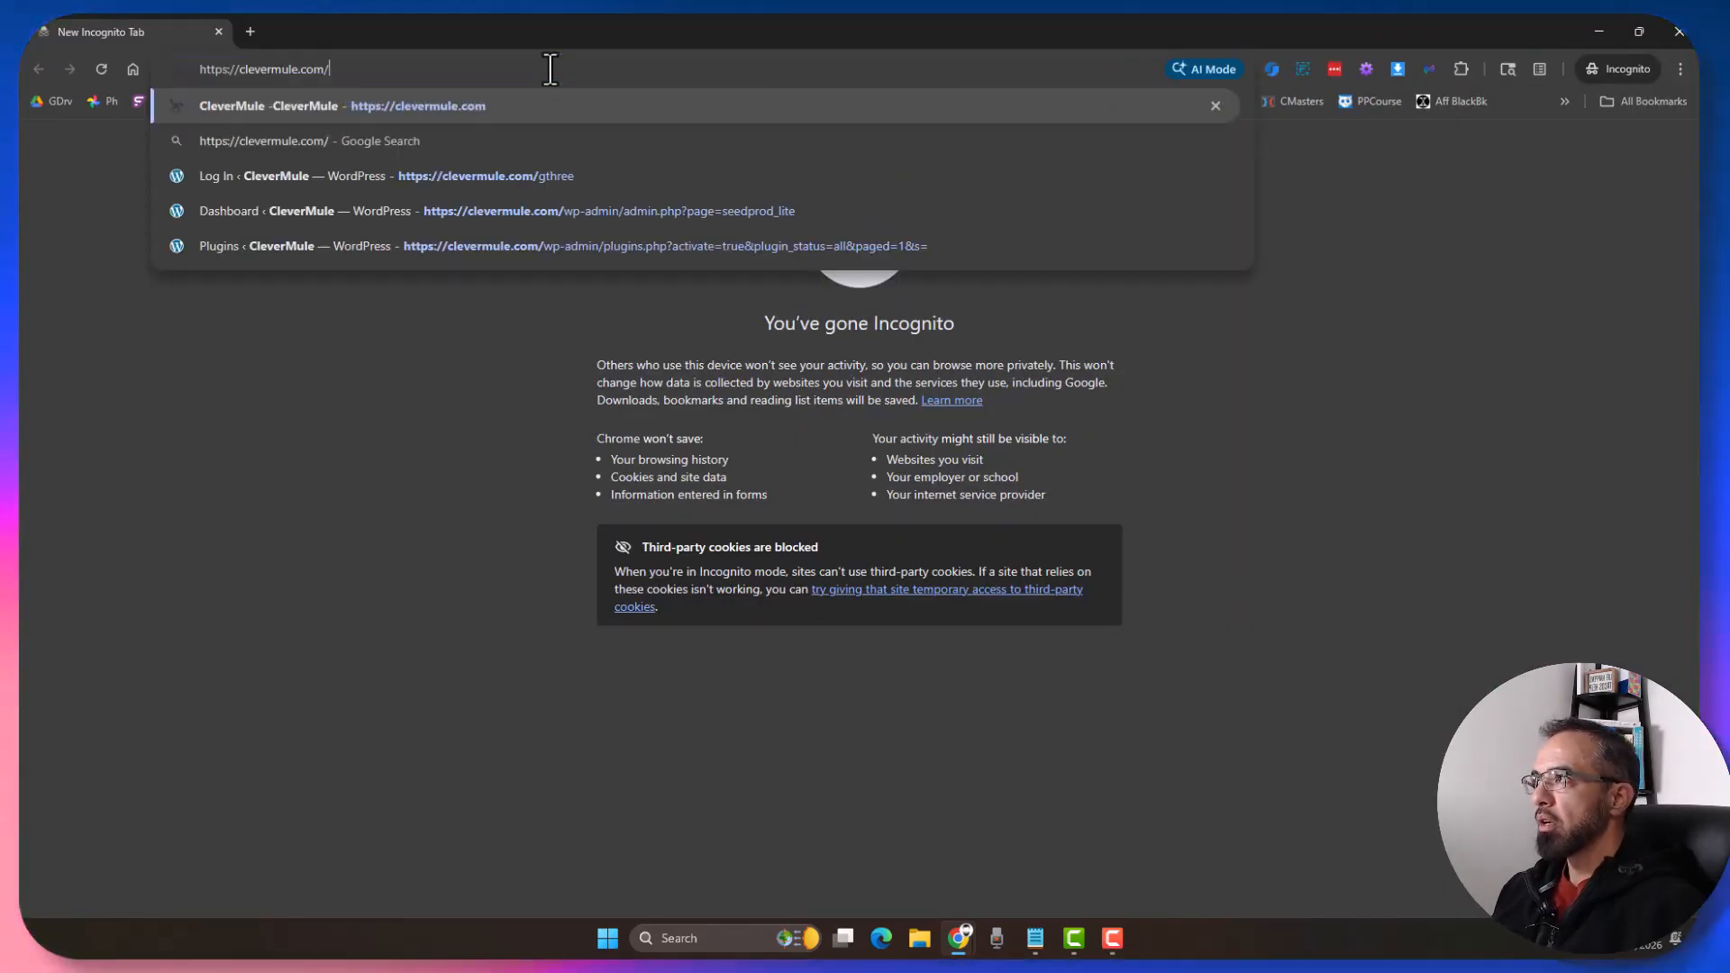
{"action": "key", "text": "Return"}
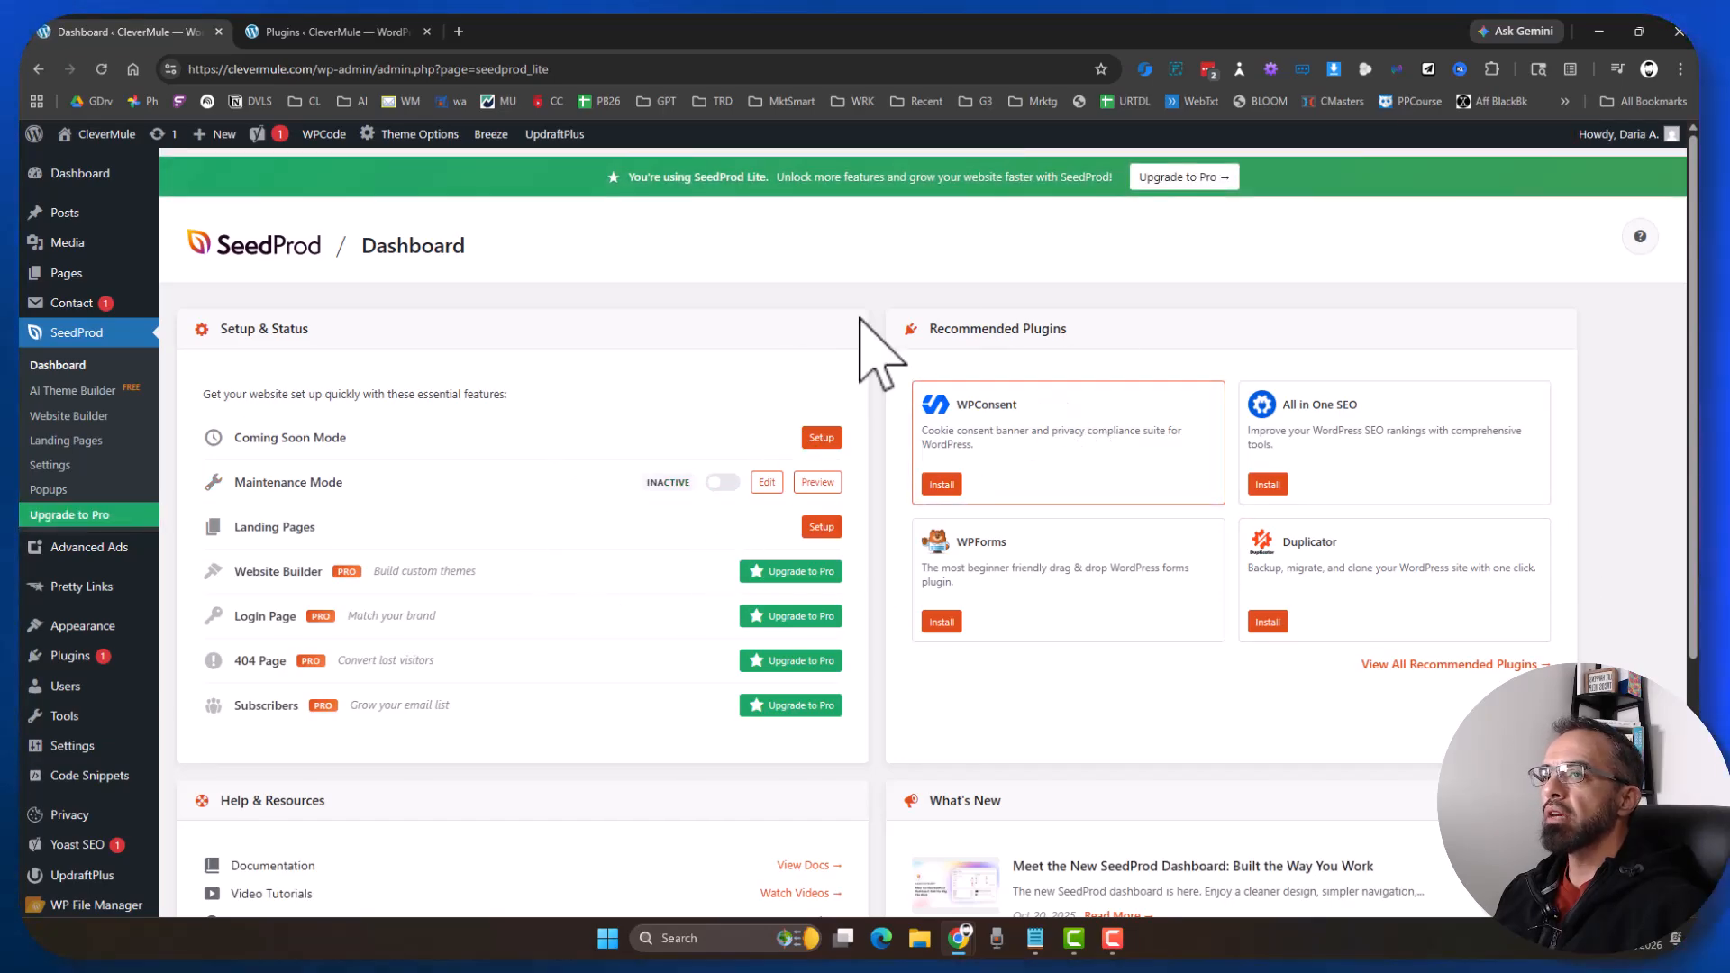
Step: Open the live CleverMule site from the dashboard in a new tab and view its home page
{"action": "mouse_move", "coordinate": [107, 135]}
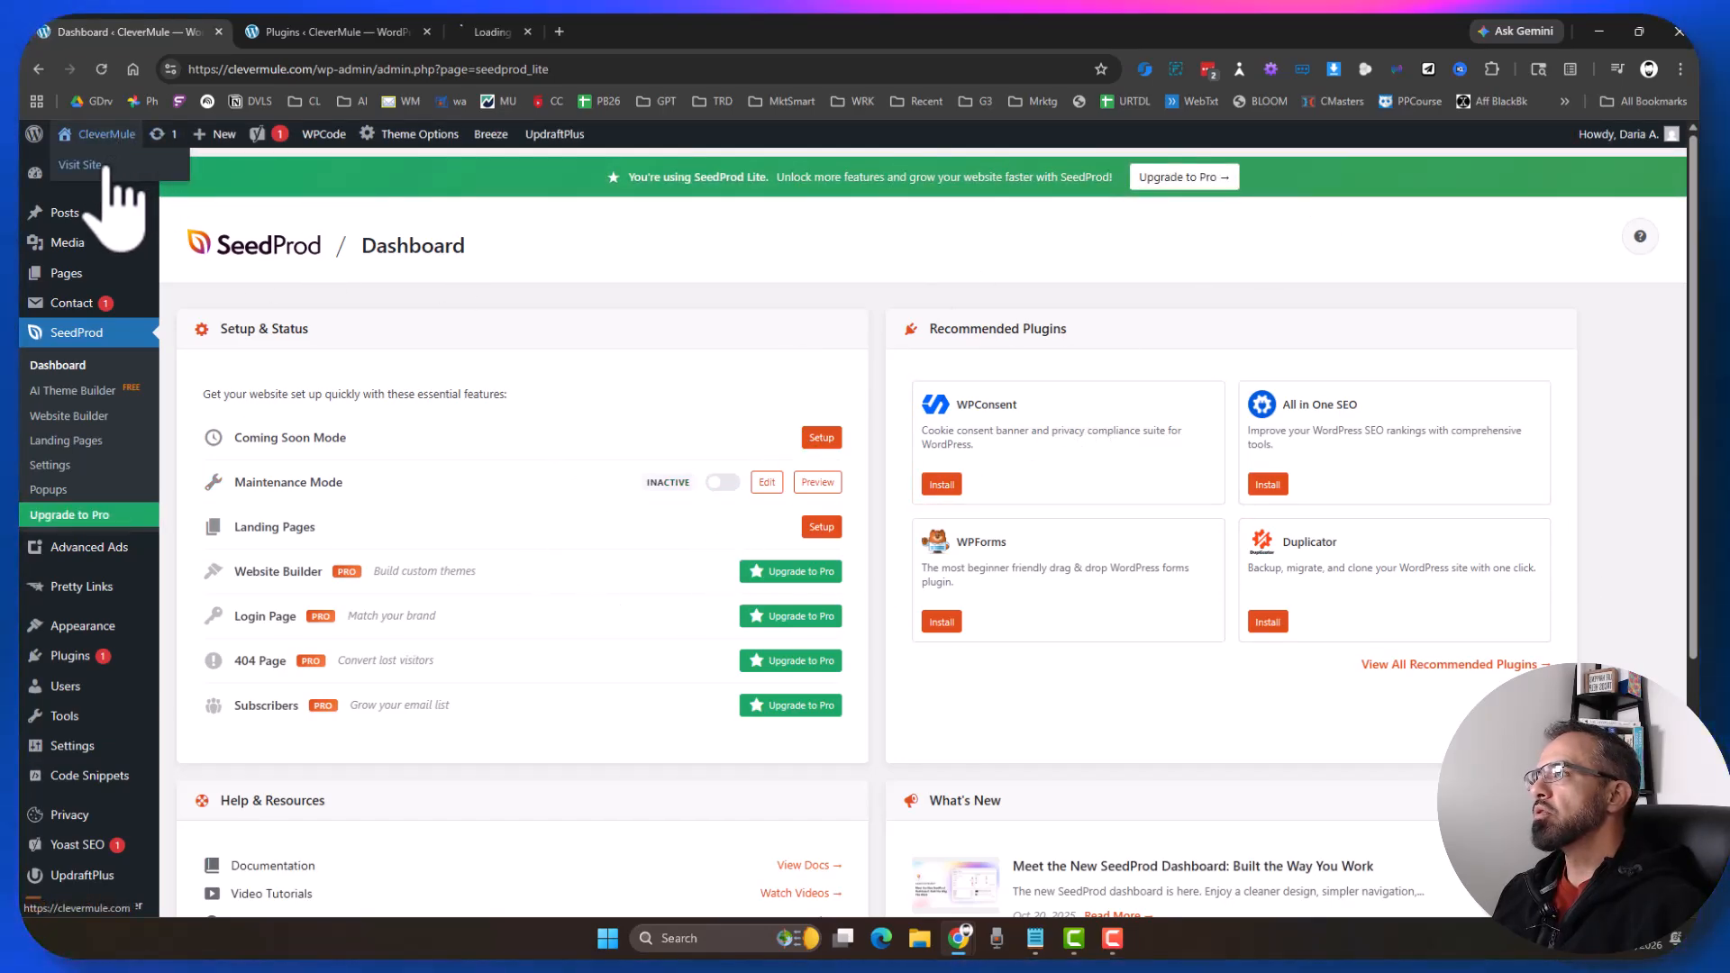
{"action": "left_click", "coordinate": [514, 35]}
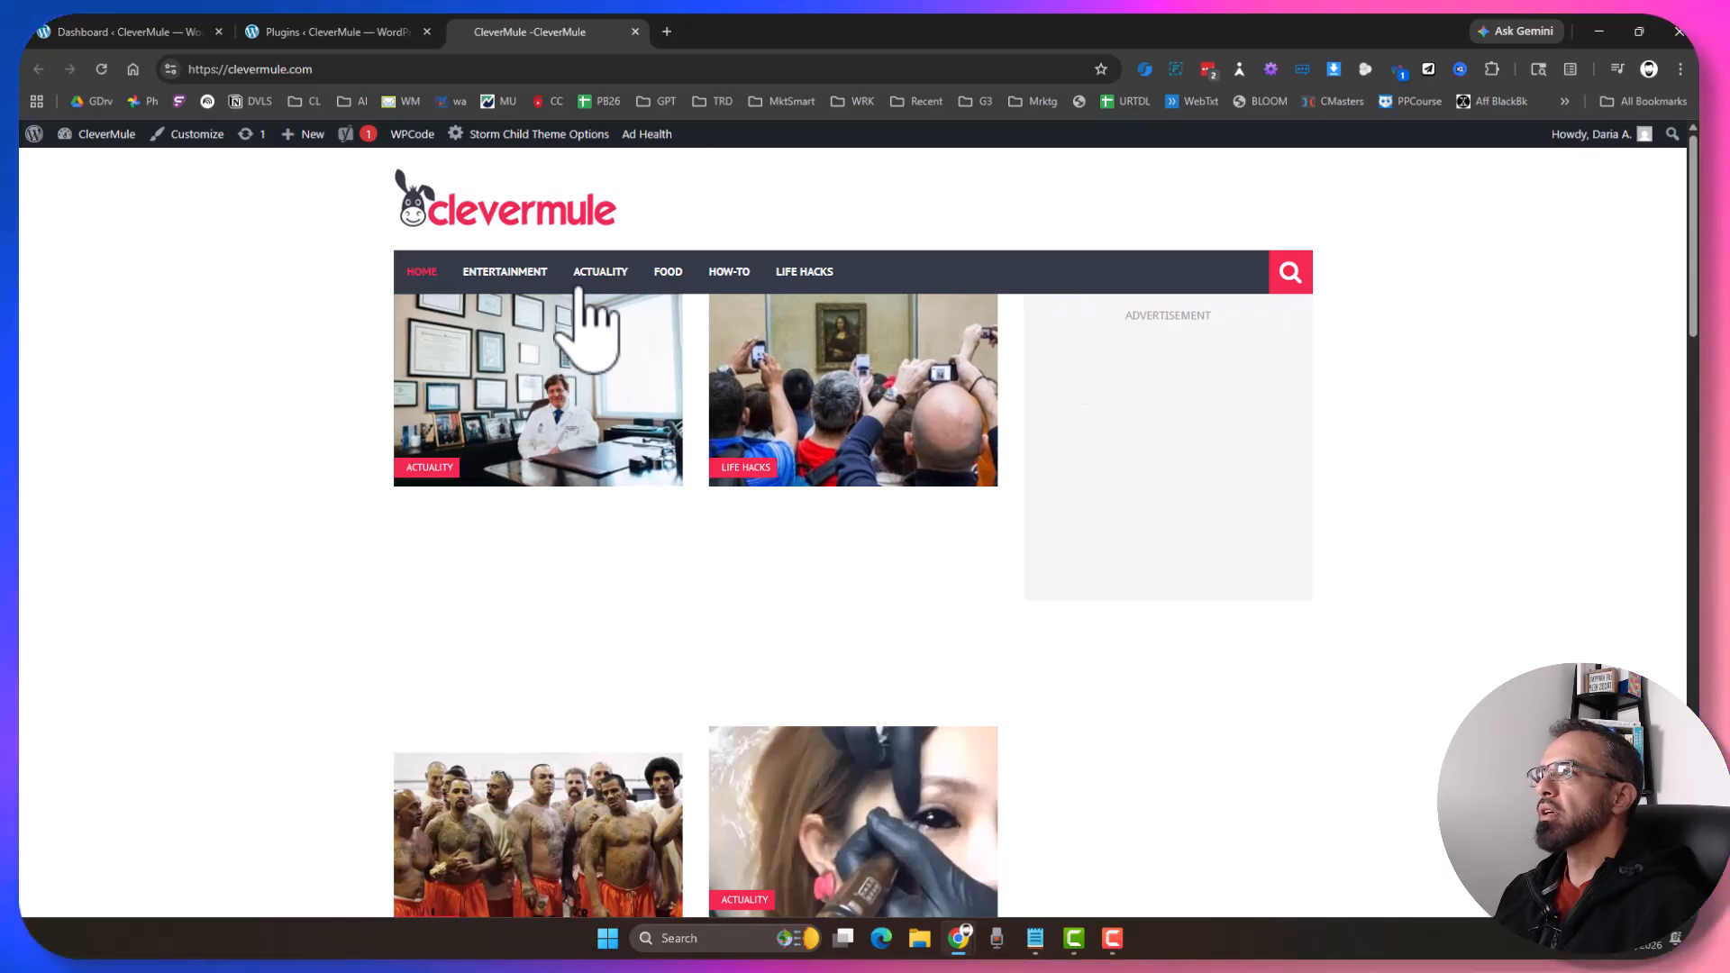